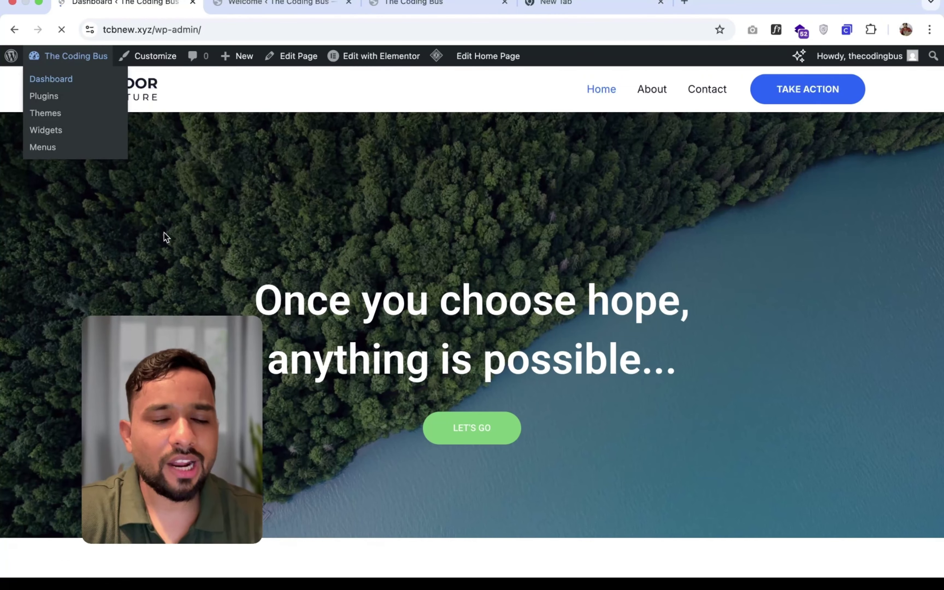
# - Trash the Contact page from All Pages and dismiss the SMTP email setup notice
pyautogui.scroll(-4, 164, 234)
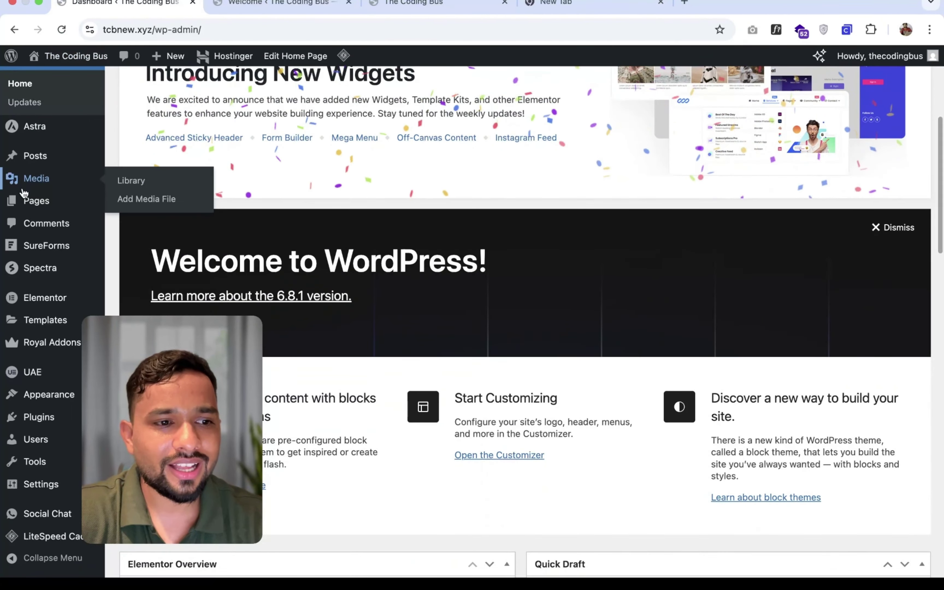
pyautogui.click(36, 200)
pyautogui.scroll(-6, 220, 253)
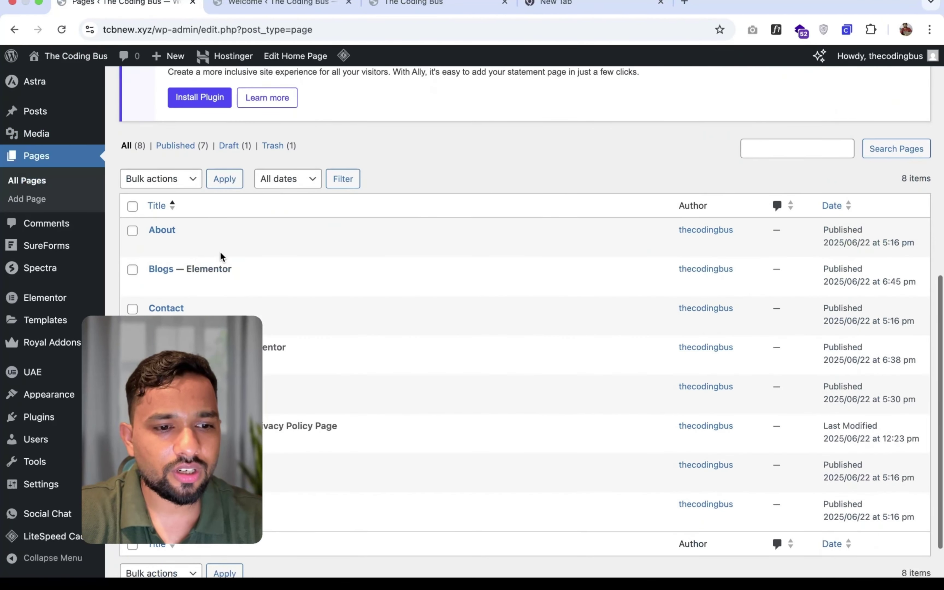
pyautogui.click(230, 324)
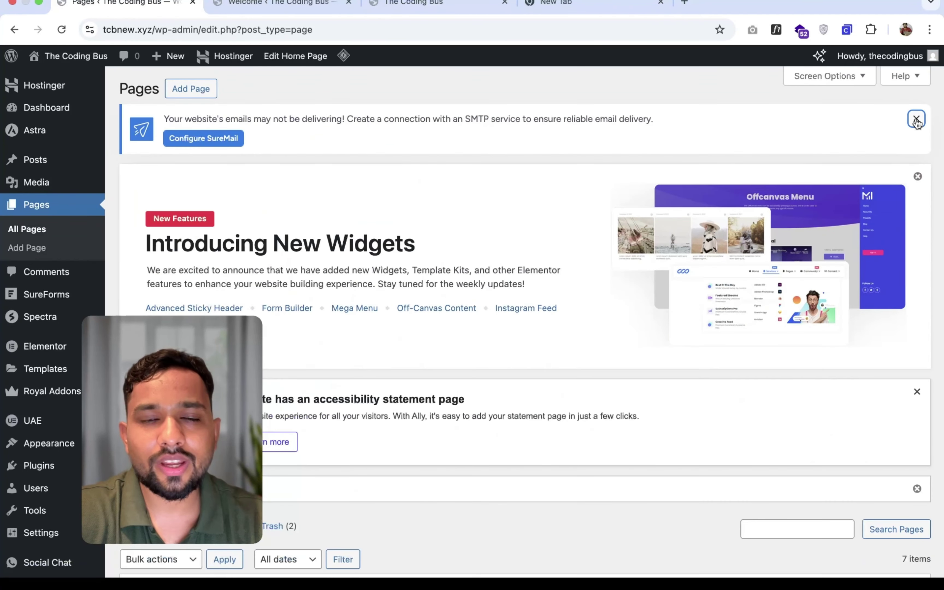
pyautogui.click(915, 120)
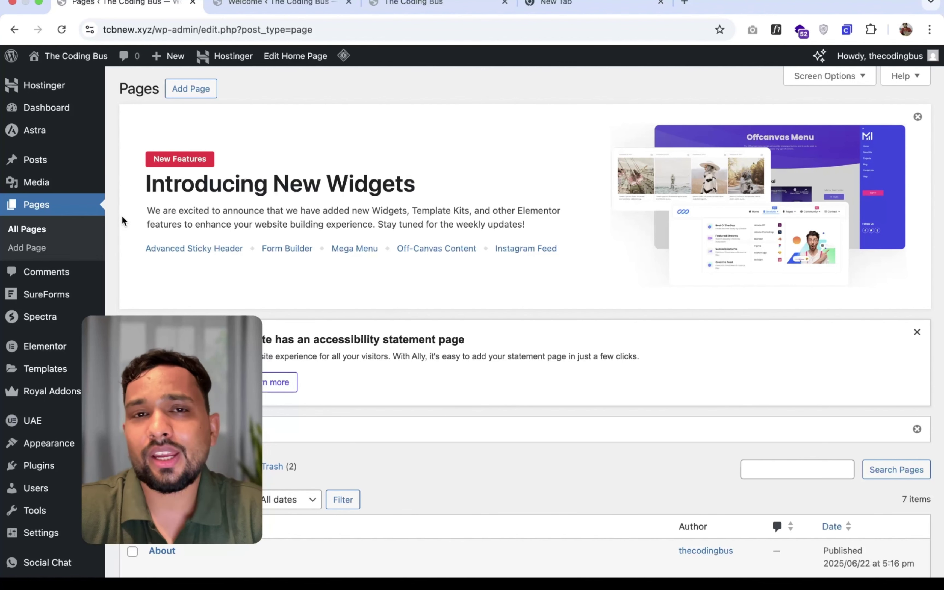
pyautogui.scroll(-4, 122, 220)
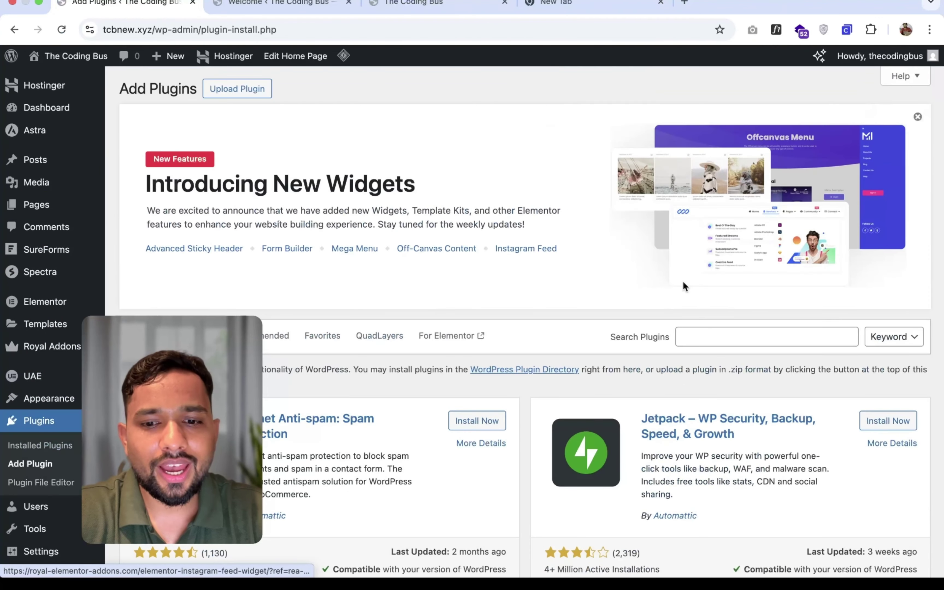
# - Search the plugin directory for 'contact form 7'
pyautogui.scroll(-2, 683, 281)
pyautogui.click(688, 288)
pyautogui.write('contact f')
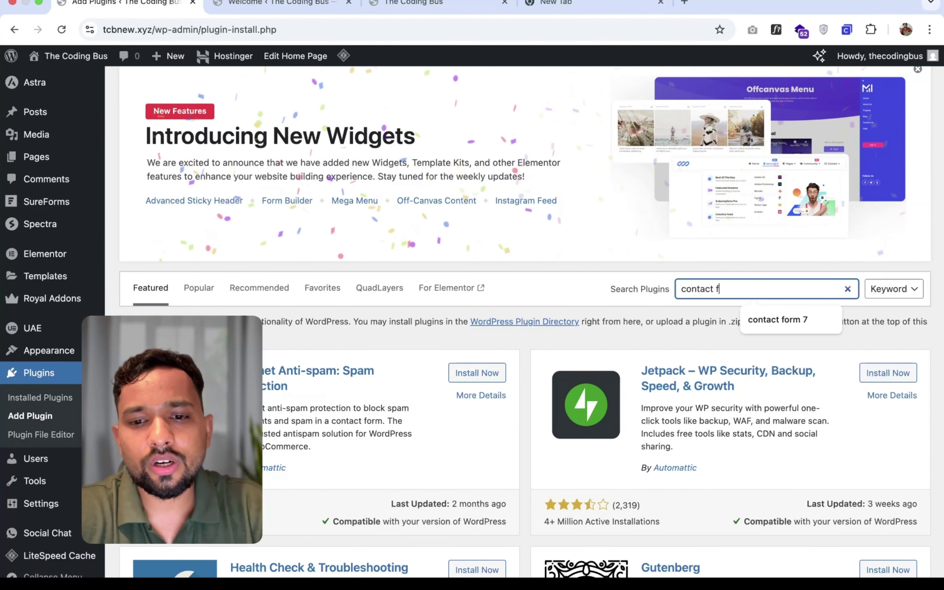
pyautogui.write('orm 7')
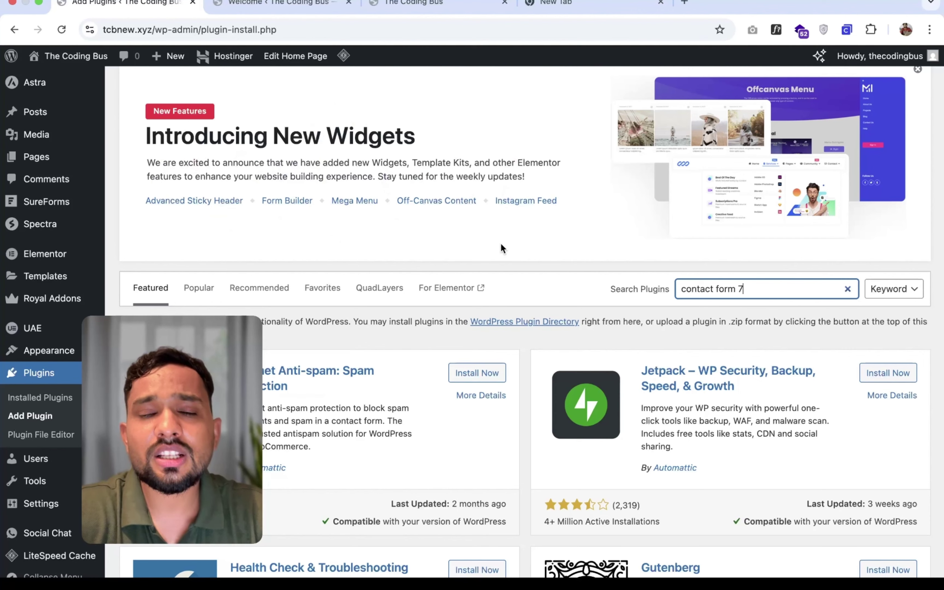
pyautogui.scroll(-2, 511, 249)
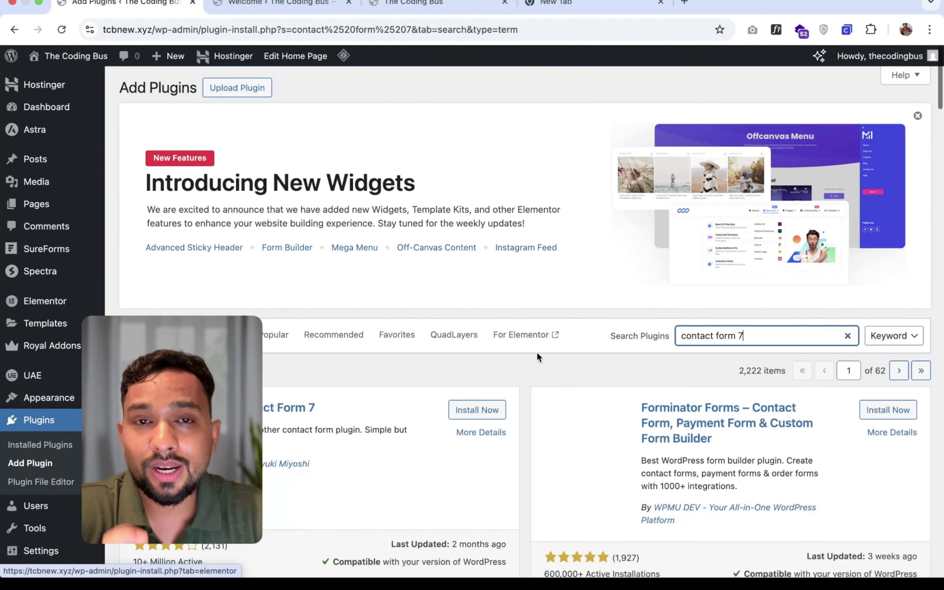
pyautogui.scroll(-3, 526, 340)
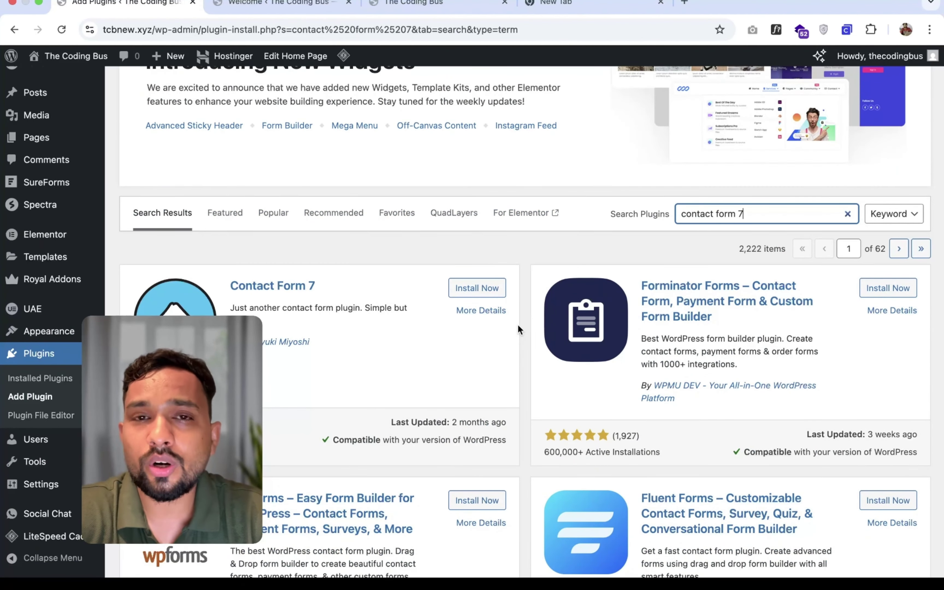
pyautogui.scroll(-3, 522, 327)
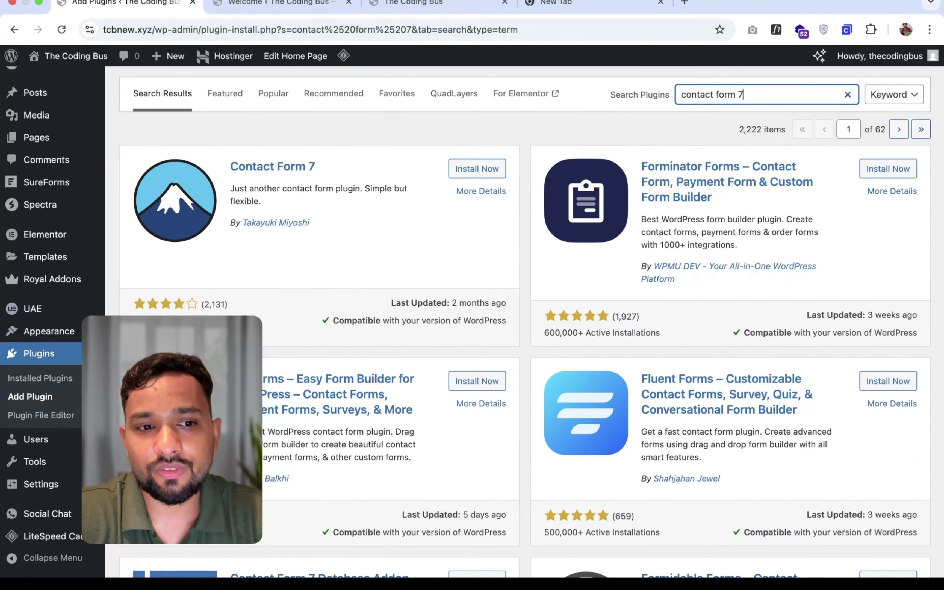
# - Install the Contact Form 7 plugin from the search results
pyautogui.moveTo(133, 320); pyautogui.dragTo(205, 321)
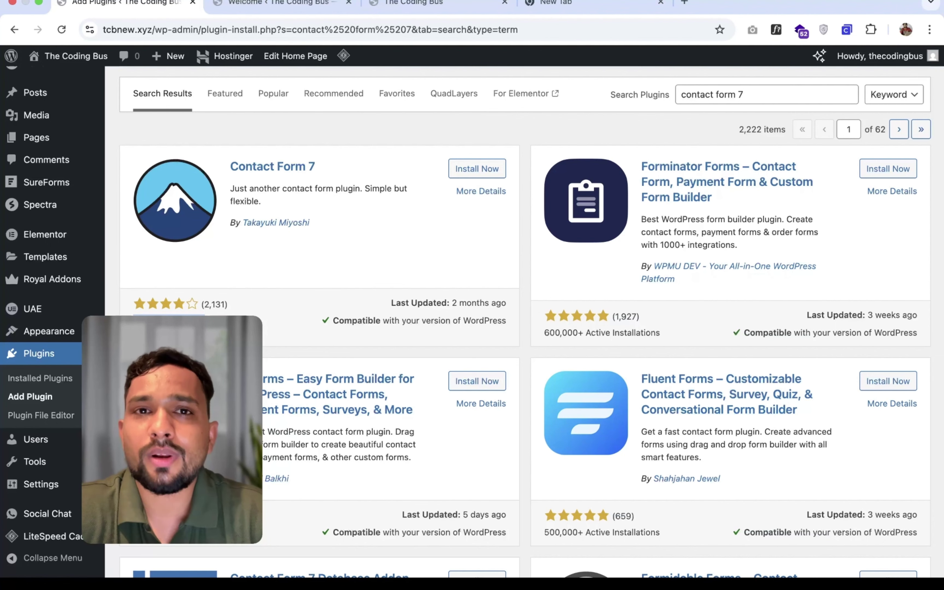
pyautogui.scroll(-1, 144, 312)
pyautogui.click(143, 312)
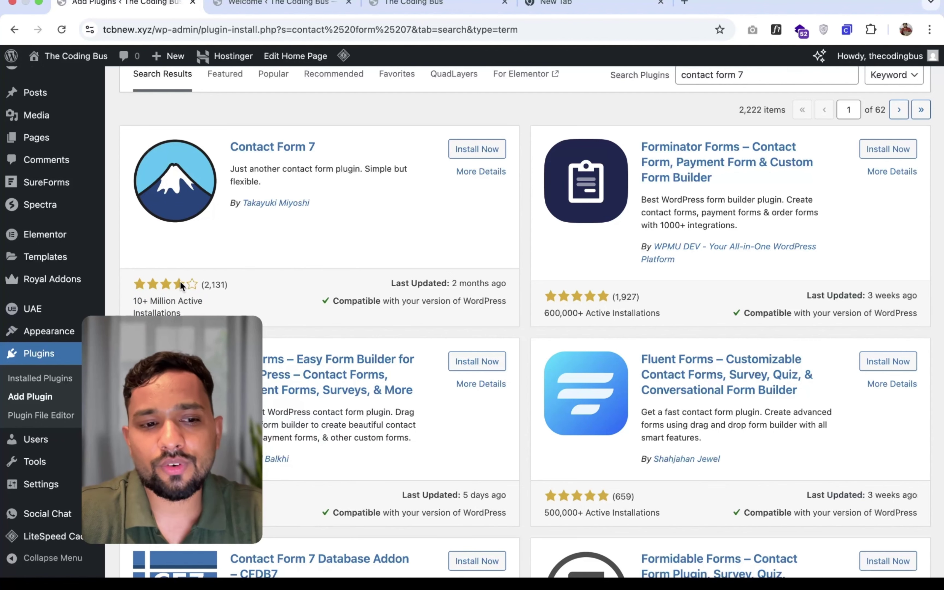
pyautogui.scroll(-1, 160, 287)
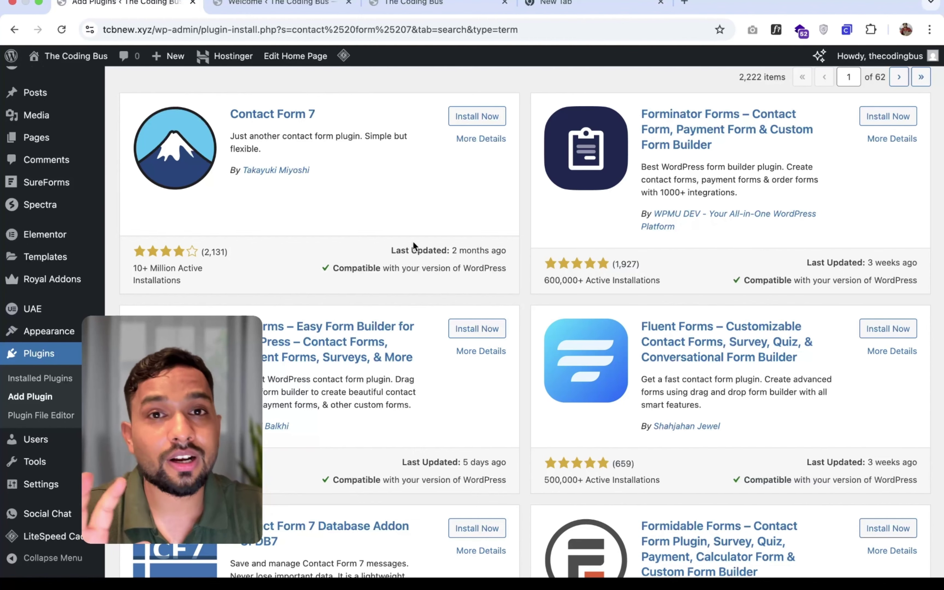
pyautogui.scroll(-6, 527, 242)
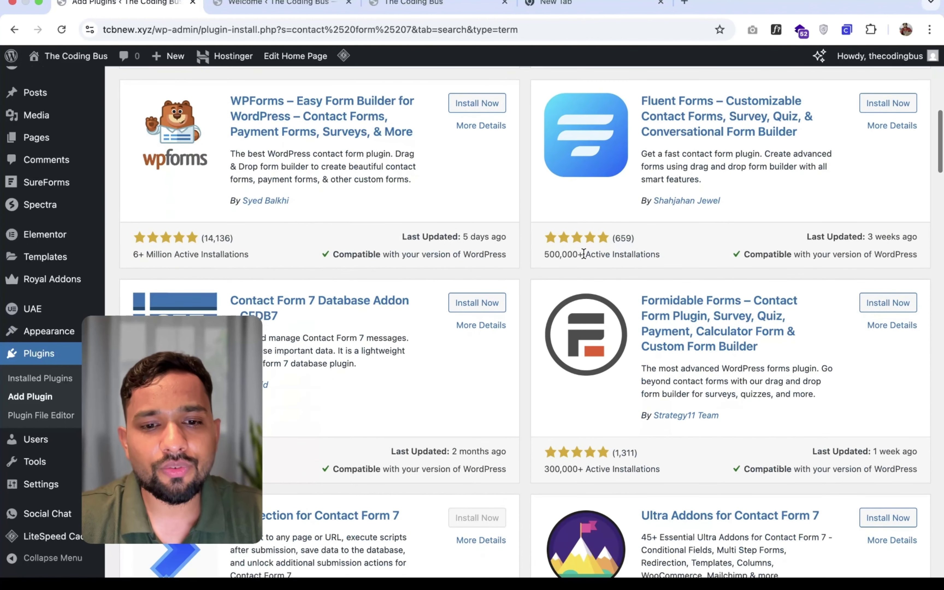
pyautogui.moveTo(105, 249)
pyautogui.scroll(6, 476, 205)
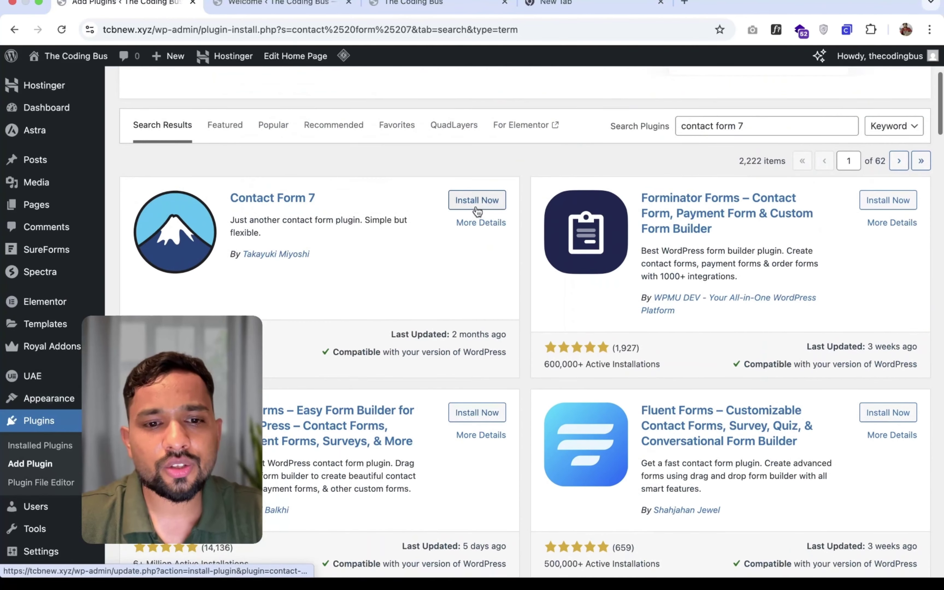
pyautogui.click(455, 200)
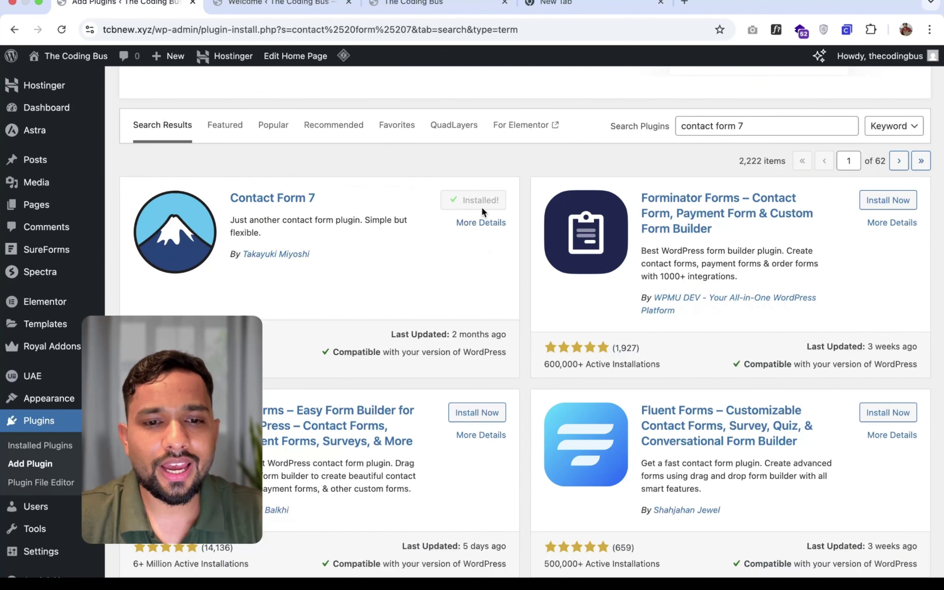
# - Activate Contact Form 7 and go to its list of contact forms
pyautogui.click(472, 199)
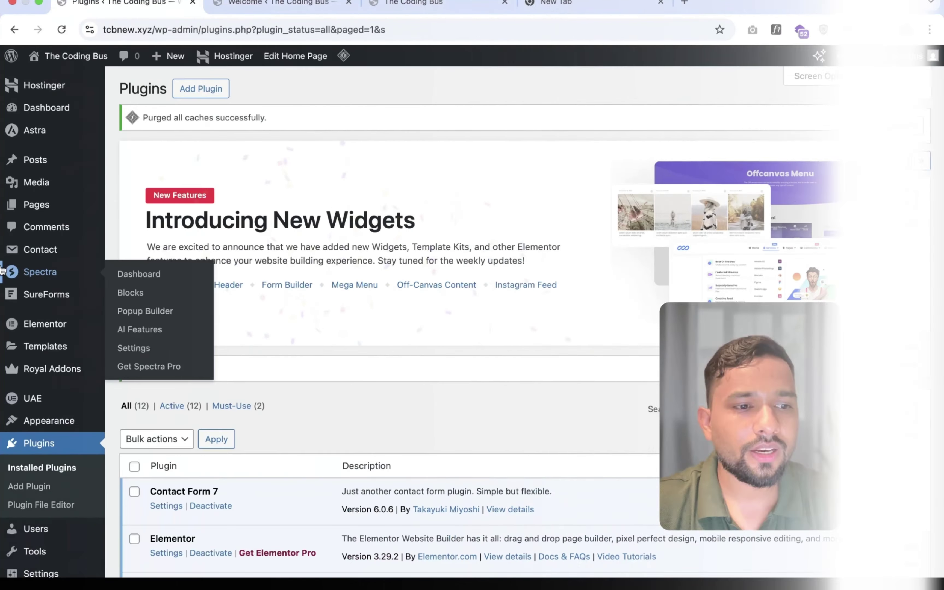
pyautogui.click(41, 249)
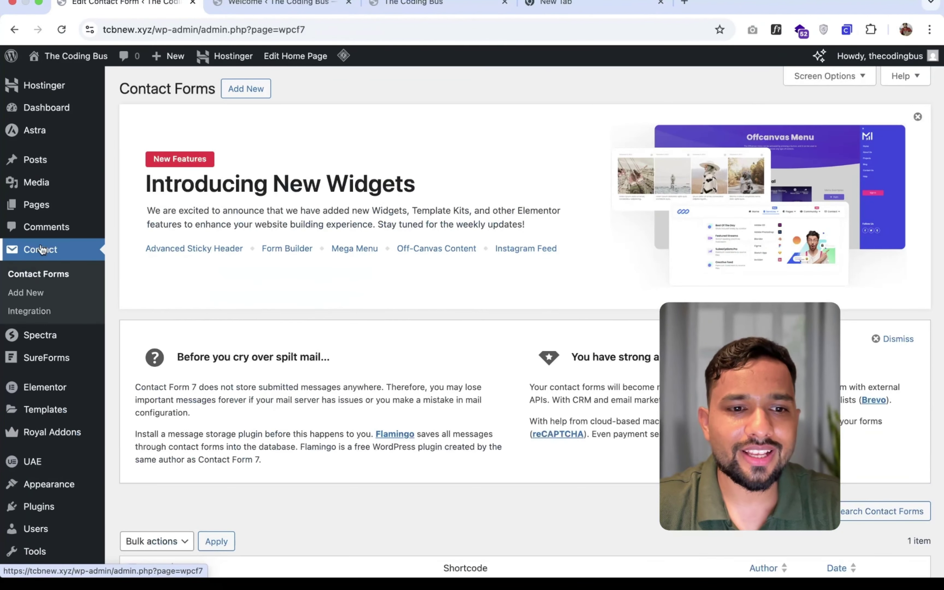
pyautogui.scroll(-5, 398, 325)
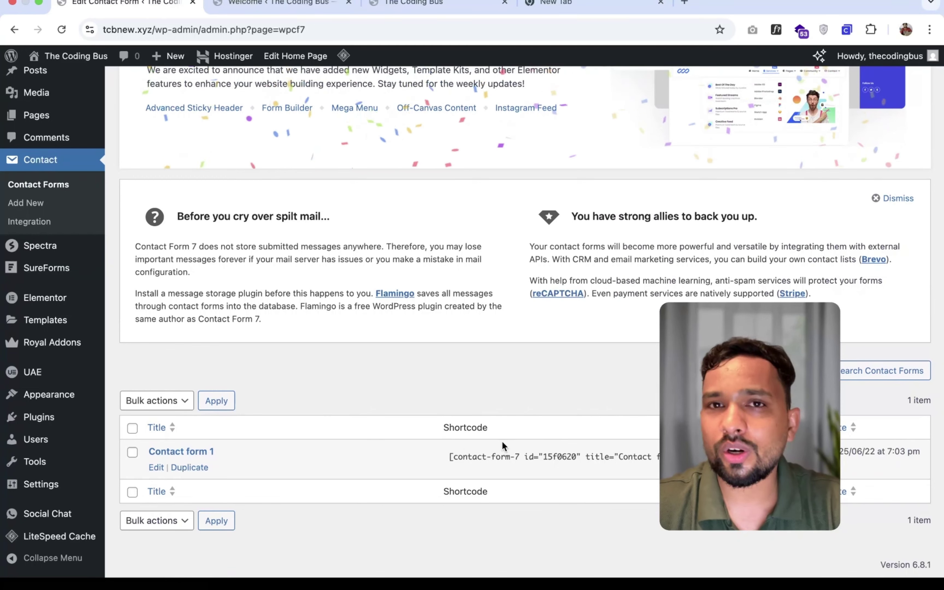
pyautogui.scroll(5, 298, 353)
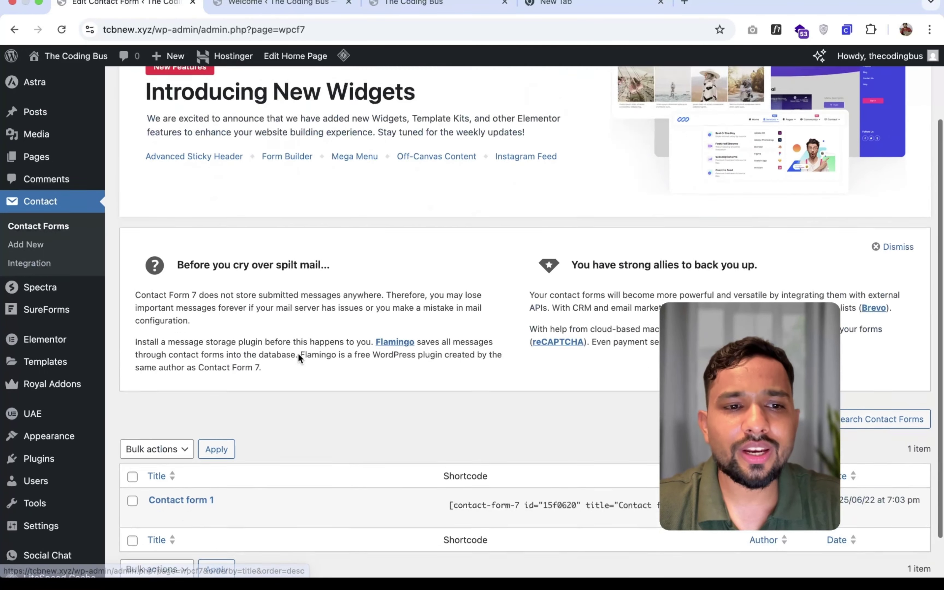
# - Create a new contact form titled 'new contact form'
pyautogui.click(240, 89)
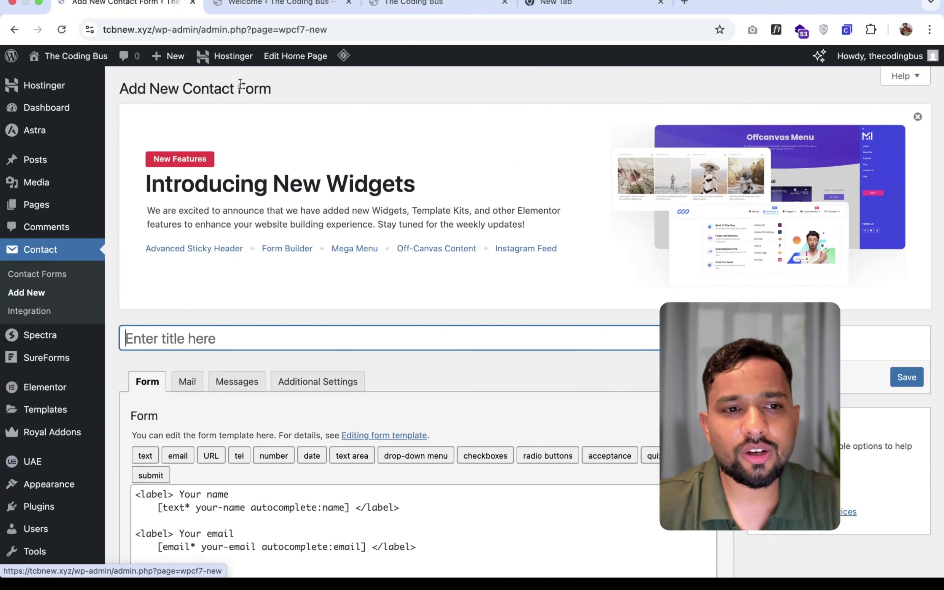
pyautogui.scroll(-3, 381, 338)
pyautogui.write('new contract')
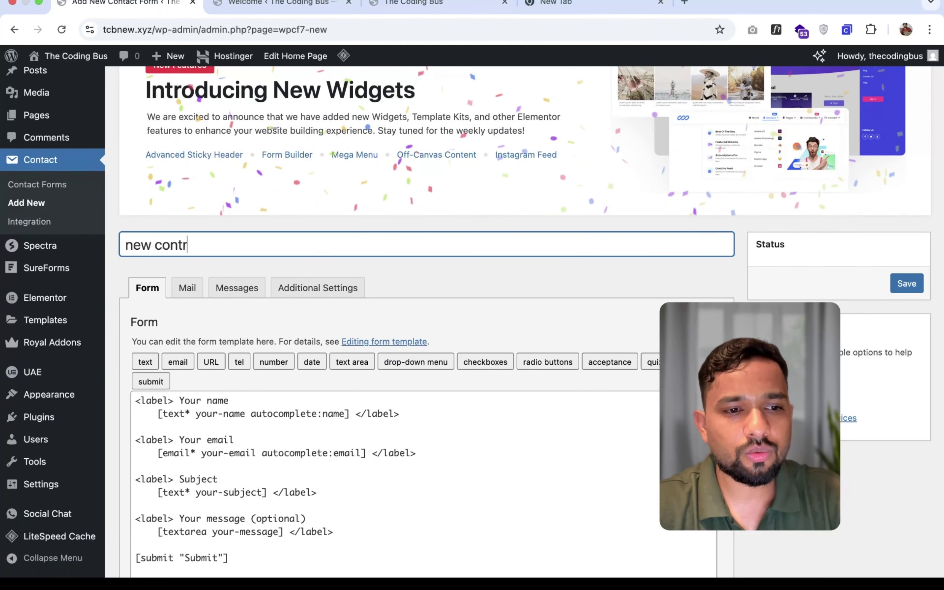
pyautogui.press('BackSpace')
pyautogui.press('BackSpace')
pyautogui.press('BackSpace')
pyautogui.press('BackSpace')
pyautogui.write('act form')
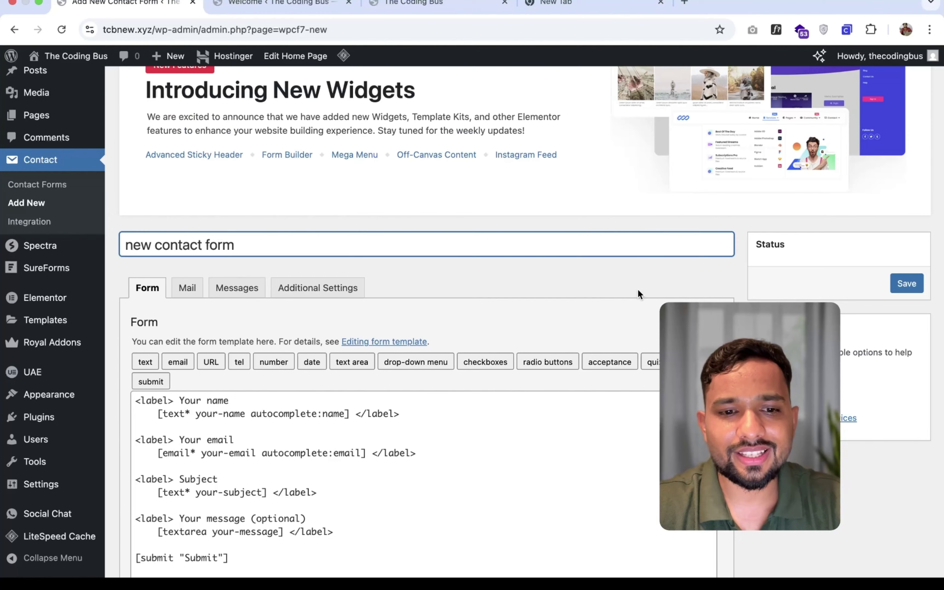
# - Select and copy the entire default form template
pyautogui.scroll(-5, 637, 294)
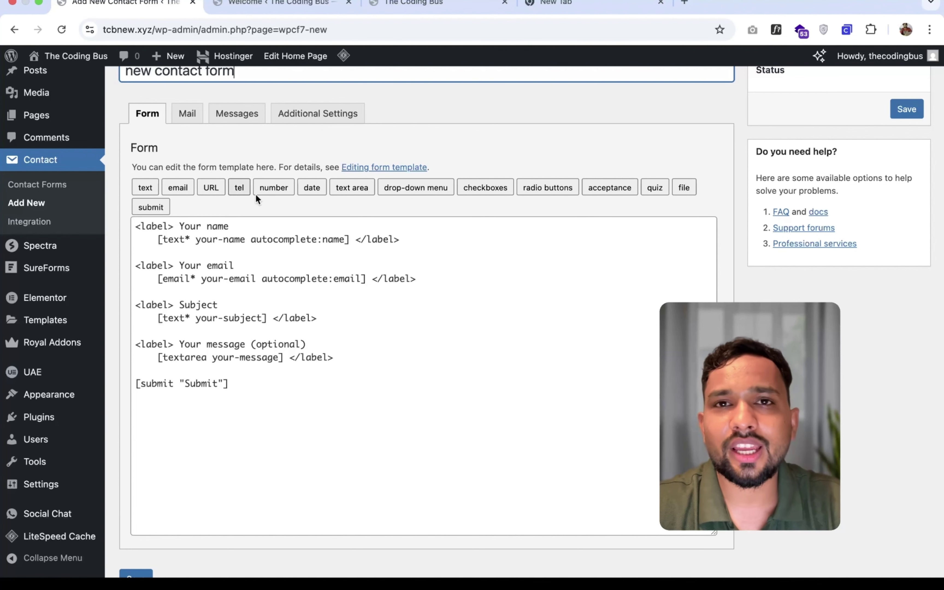
pyautogui.click(322, 374)
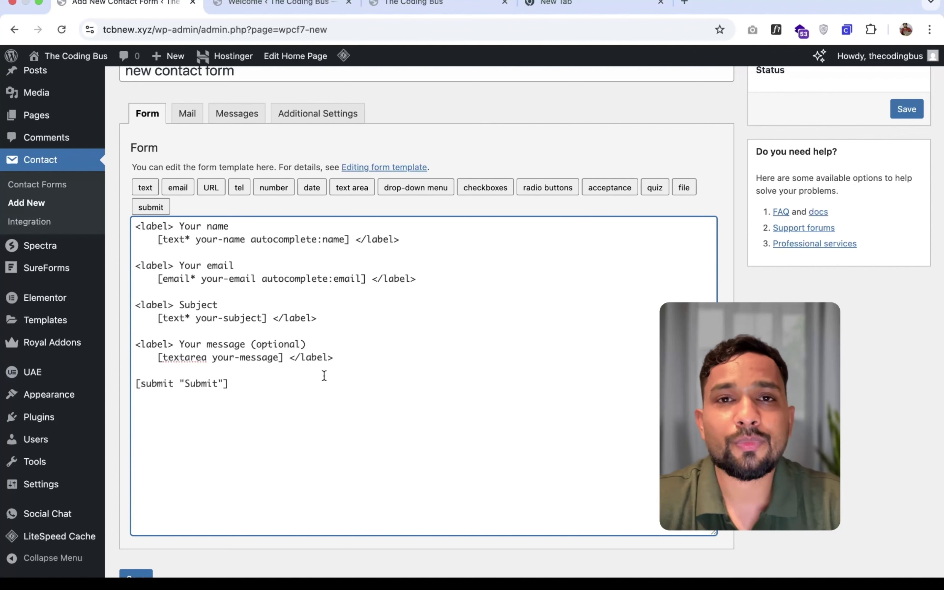
pyautogui.press('super+a')
pyautogui.press('super+c')
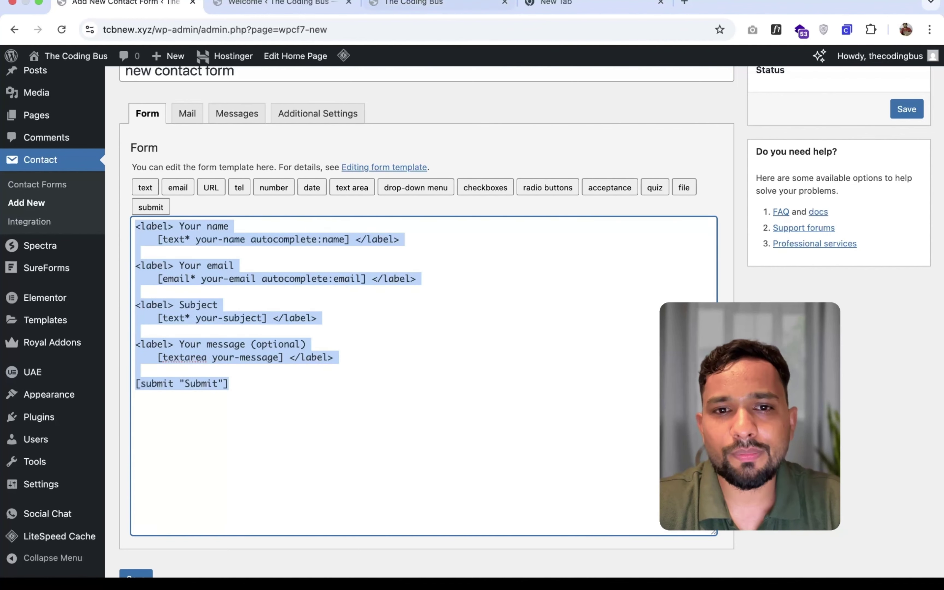
pyautogui.click(552, 5)
# - Ask ChatGPT to add a phone number field and remove the subject, pasting in the form template
pyautogui.write('c')
pyautogui.press('Return')
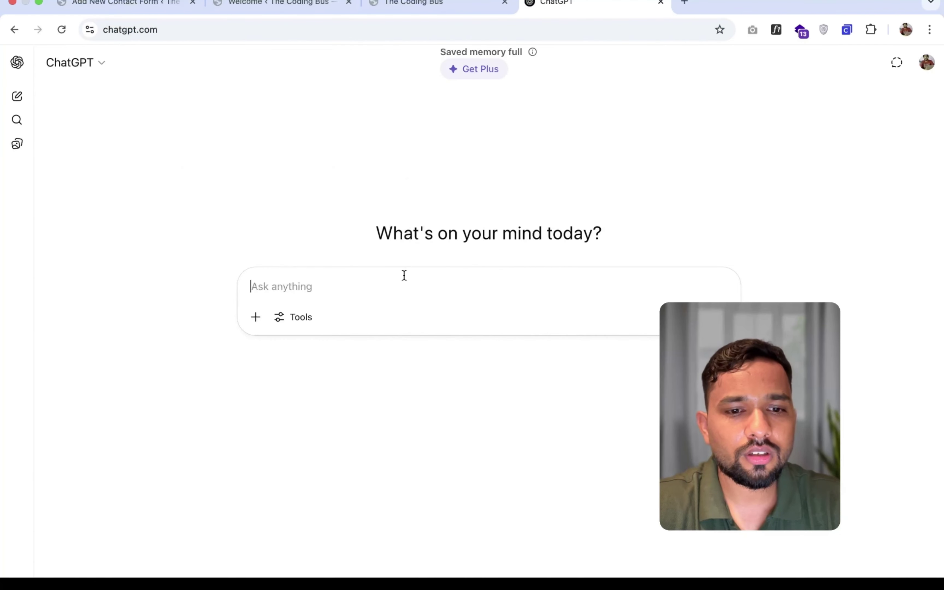
pyautogui.write('add')
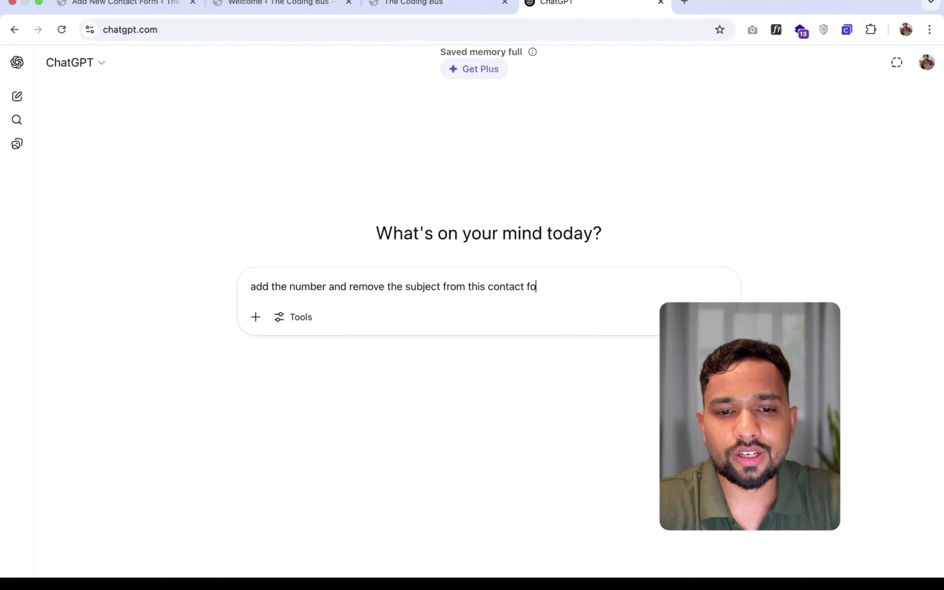
pyautogui.hotkey('shift', 'Return')
pyautogui.press('super+v')
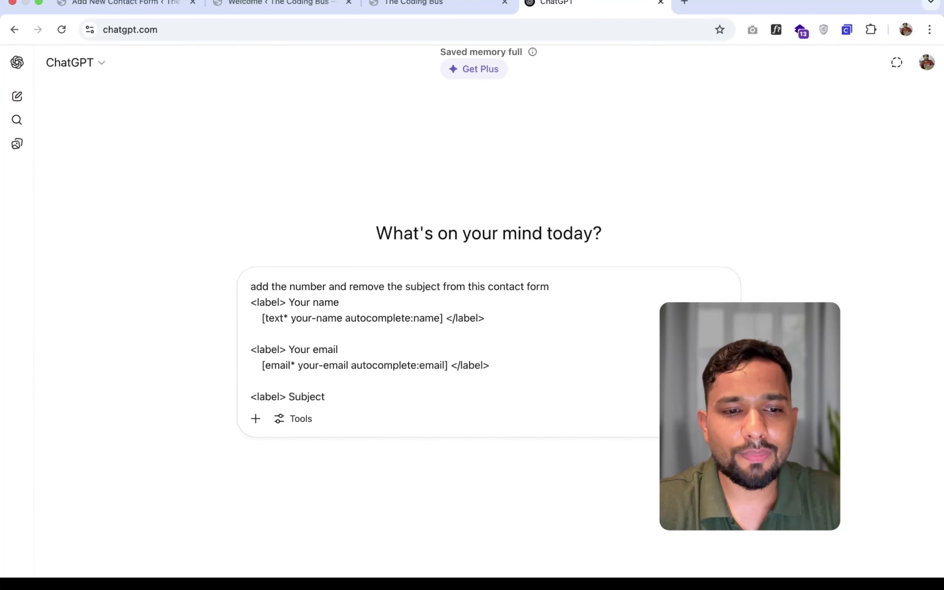
pyautogui.press('Return')
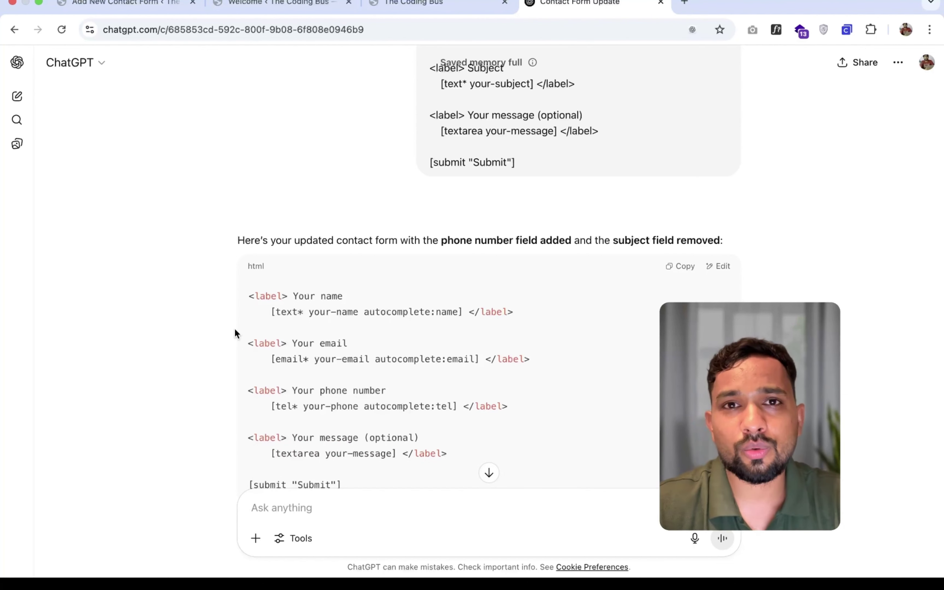
pyautogui.scroll(-3, 209, 323)
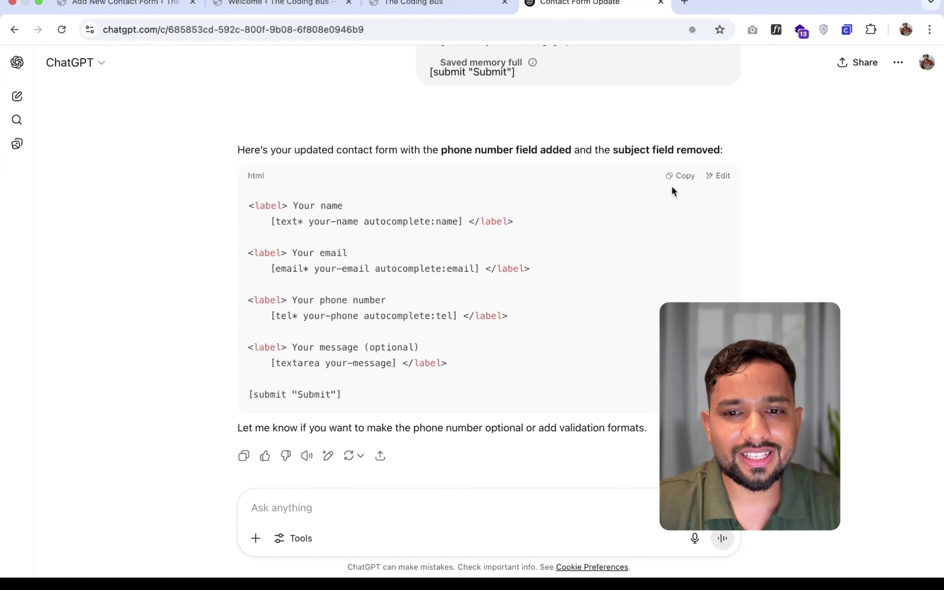
# - Replace the form template with ChatGPT's phone-number version and save the form to get its shortcode
pyautogui.click(275, 9)
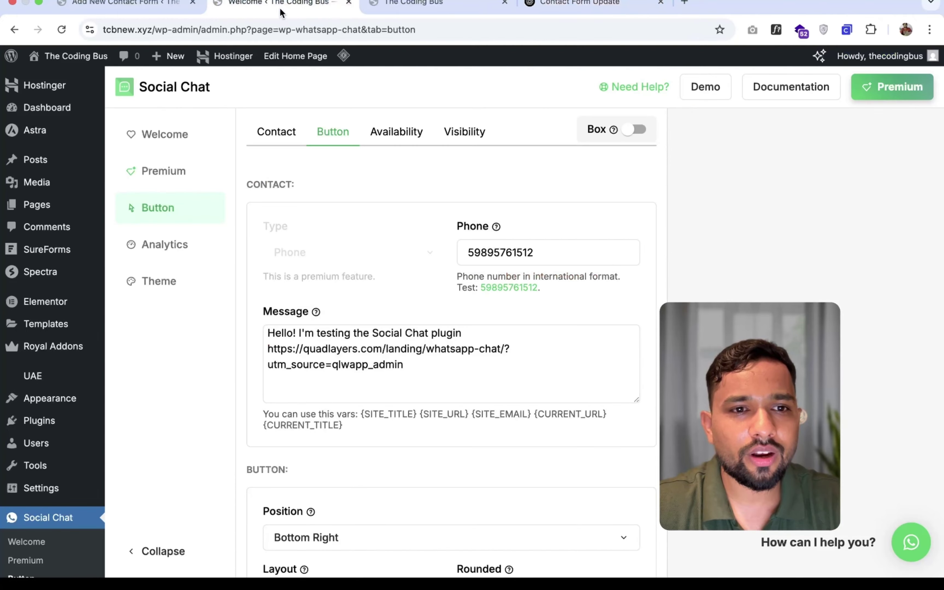
pyautogui.click(440, 6)
pyautogui.click(155, 11)
pyautogui.write('<label> Your name     [text* your-name autocomplete:name] </label>  <label> Your email     [email* your-email autocomplete:email] </label>  <label> Your phone number     [tel* your-phone autocomplete:tel] </label>  <label> Your message (optional)     [textarea your-message] </label>  [submit "Submit"]')
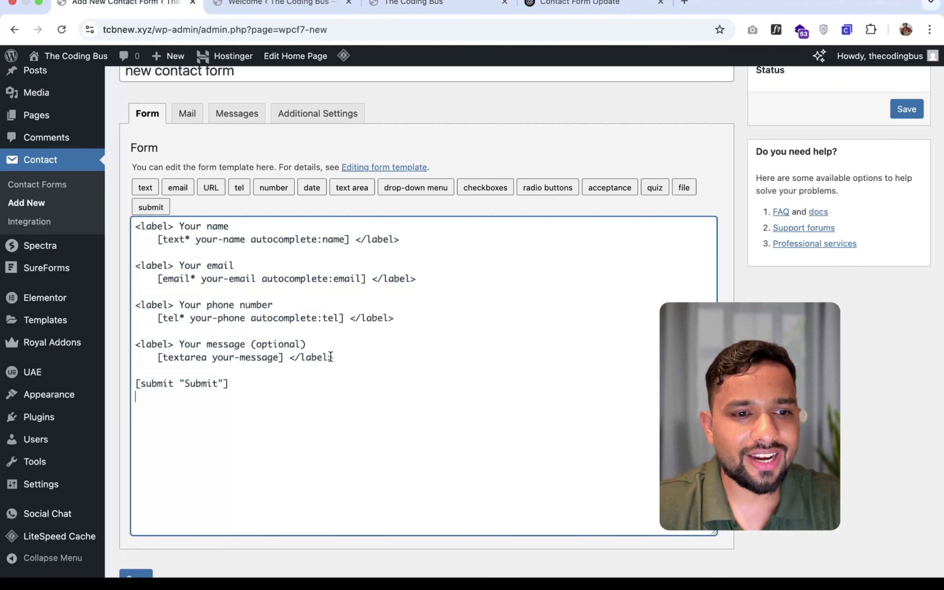
pyautogui.click(907, 109)
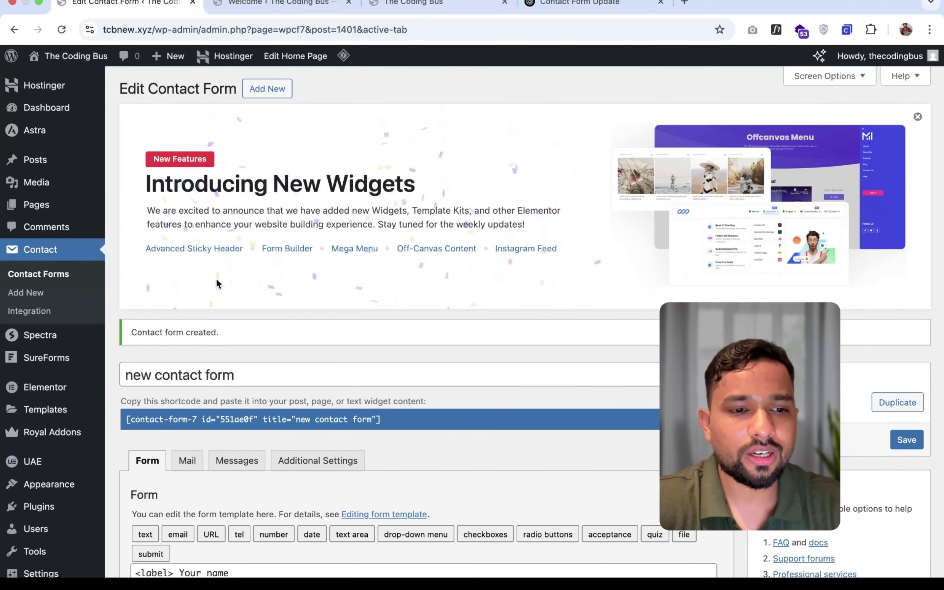
pyautogui.scroll(-1, 216, 279)
pyautogui.scroll(1, 115, 206)
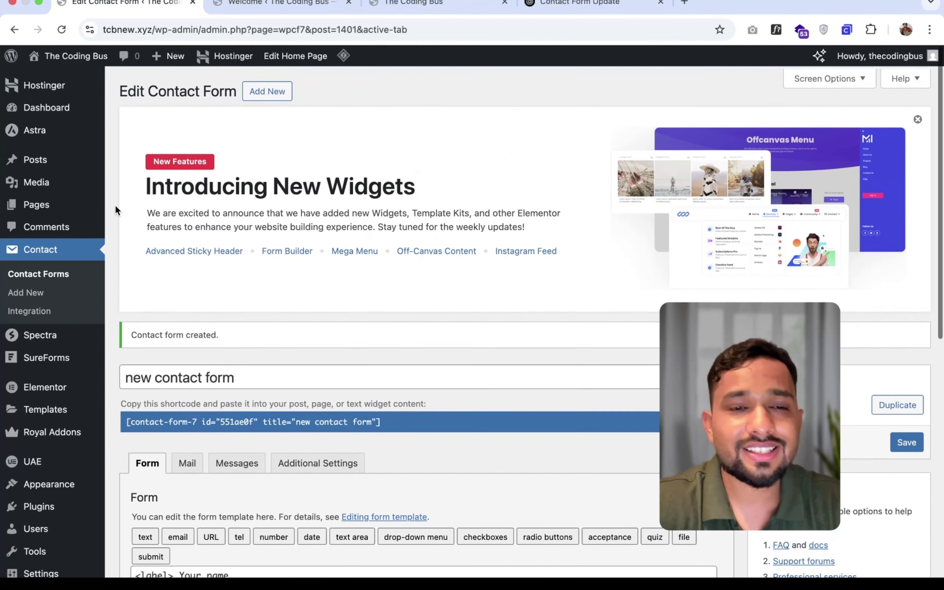
# - Create a new page titled 'Contact Us' and publish it
pyautogui.keyDown('super'); pyautogui.click(35, 204); pyautogui.keyUp('super')
pyautogui.click(236, 2)
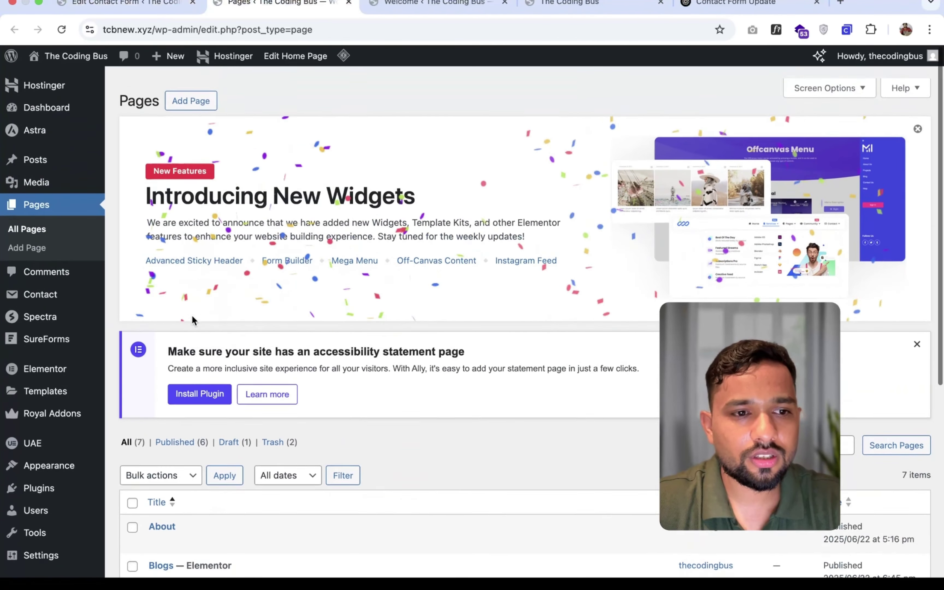
pyautogui.click(189, 93)
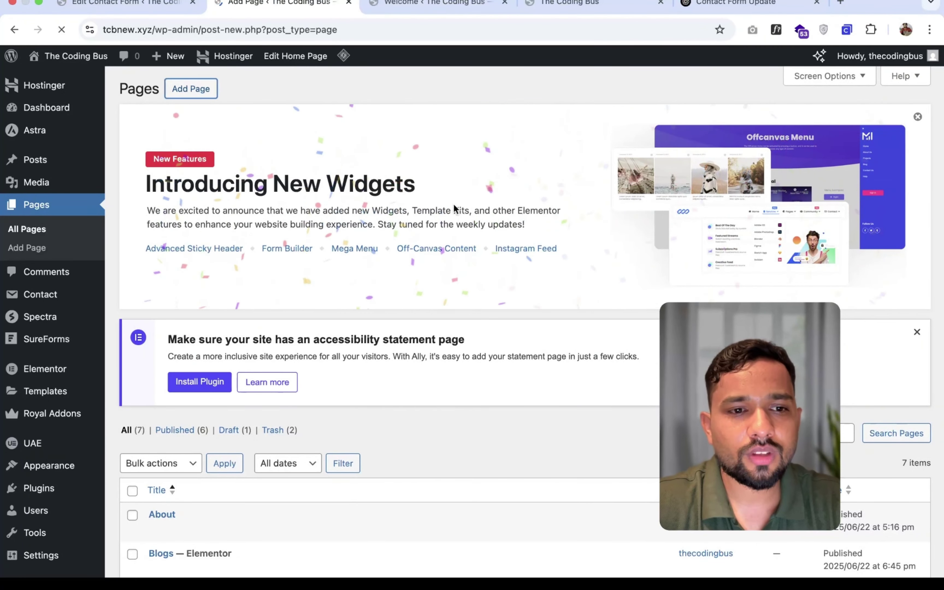
pyautogui.write('Contact ')
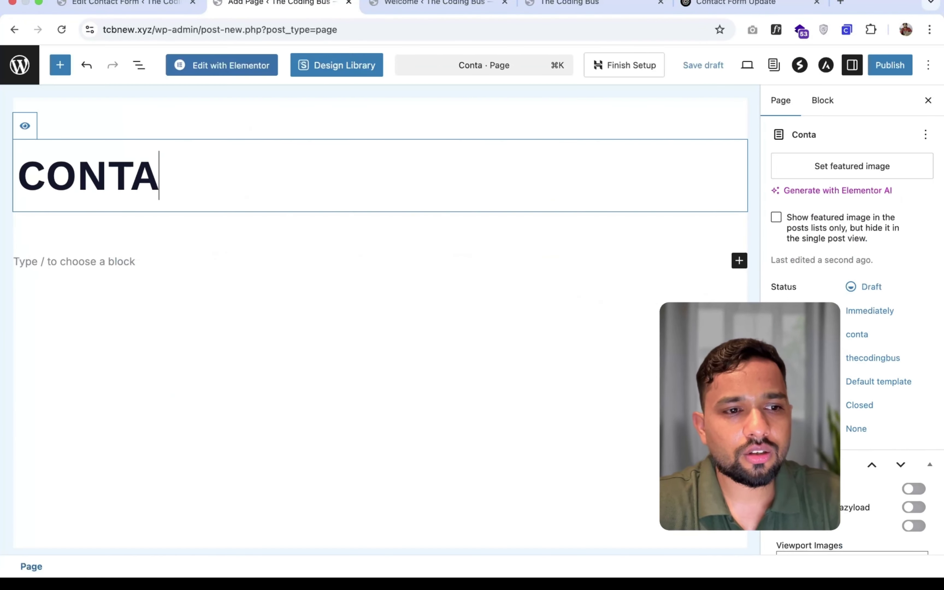
pyautogui.write('Us')
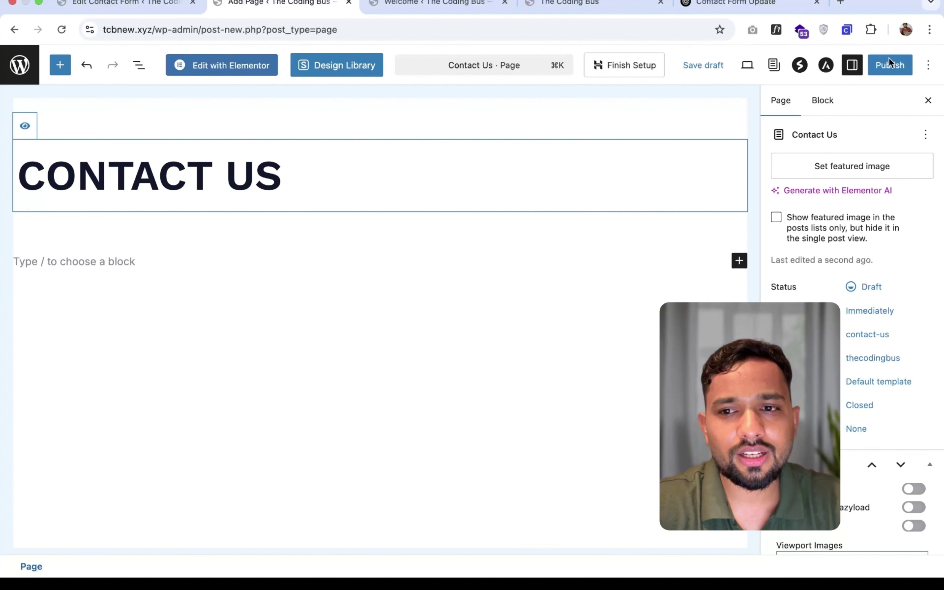
pyautogui.click(890, 63)
pyautogui.click(892, 64)
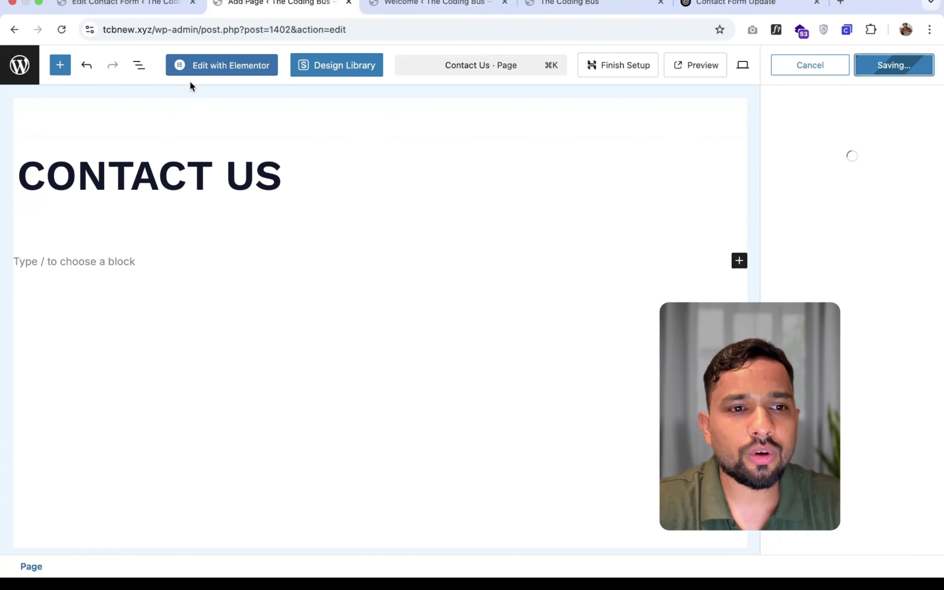
# - Open Contact Us in Elementor and drag a Shortcode widget onto the page
pyautogui.click(212, 67)
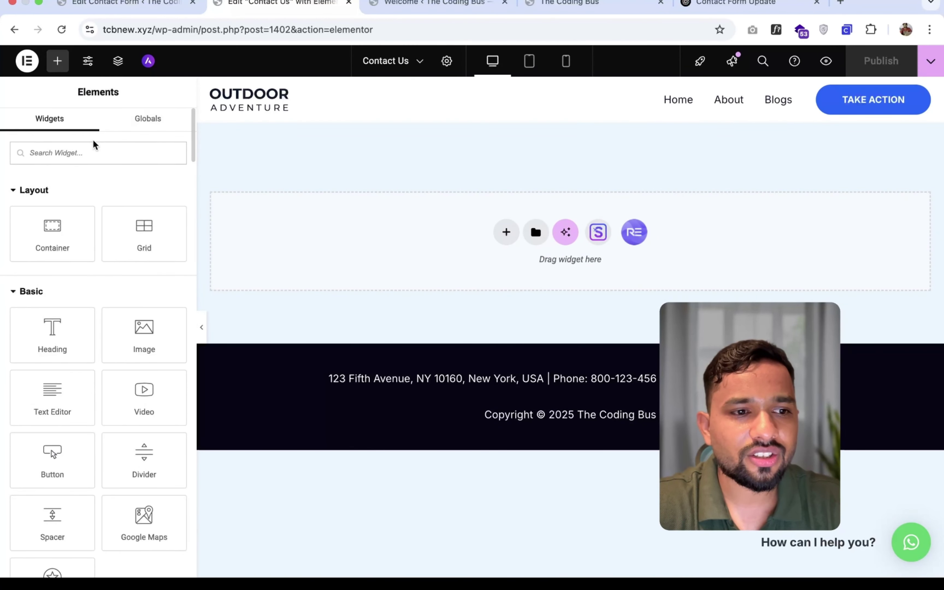
pyautogui.write('shor')
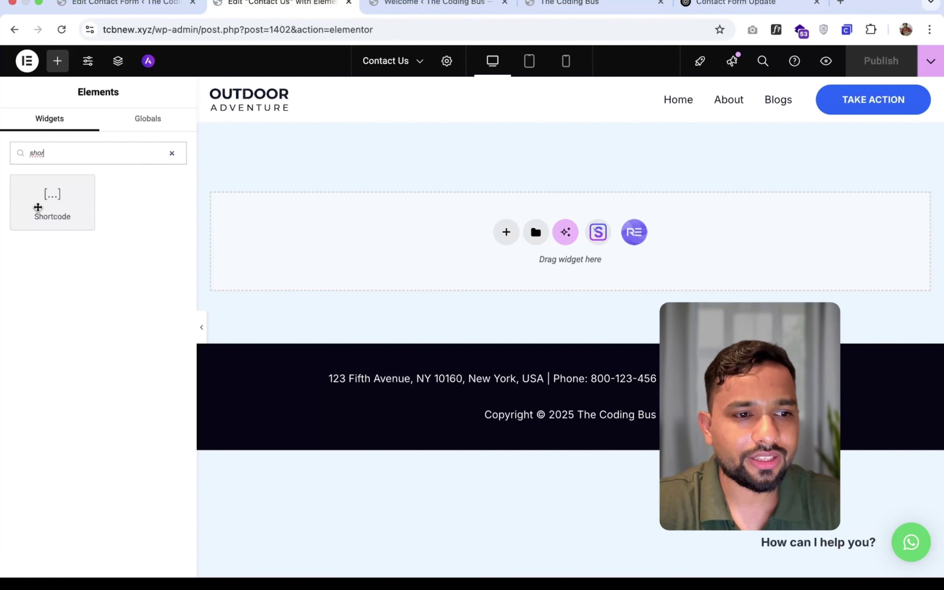
pyautogui.moveTo(36, 207); pyautogui.dragTo(543, 241)
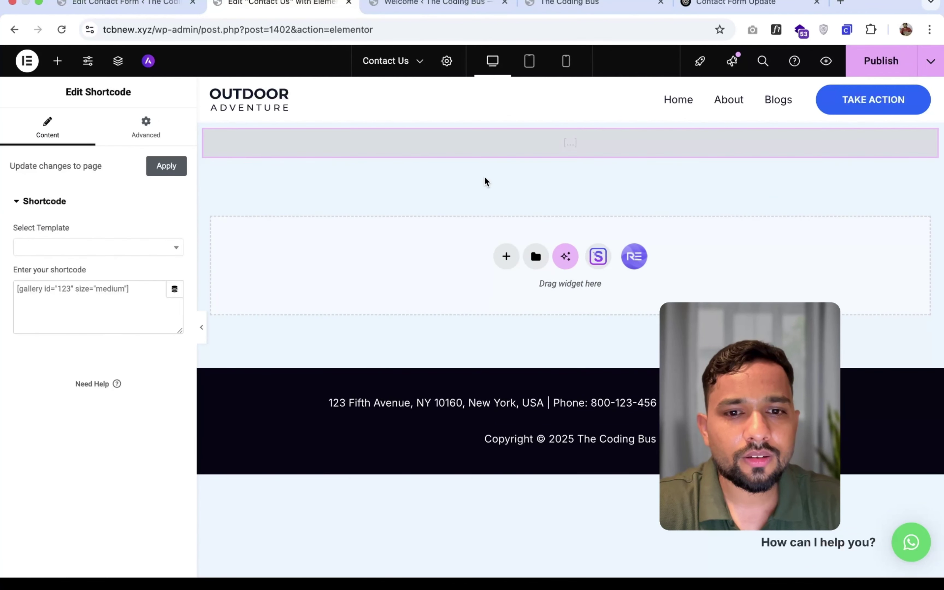
# - Add a single-column flexbox container, delete the first section, and drop a Shortcode widget into the container
pyautogui.click(507, 256)
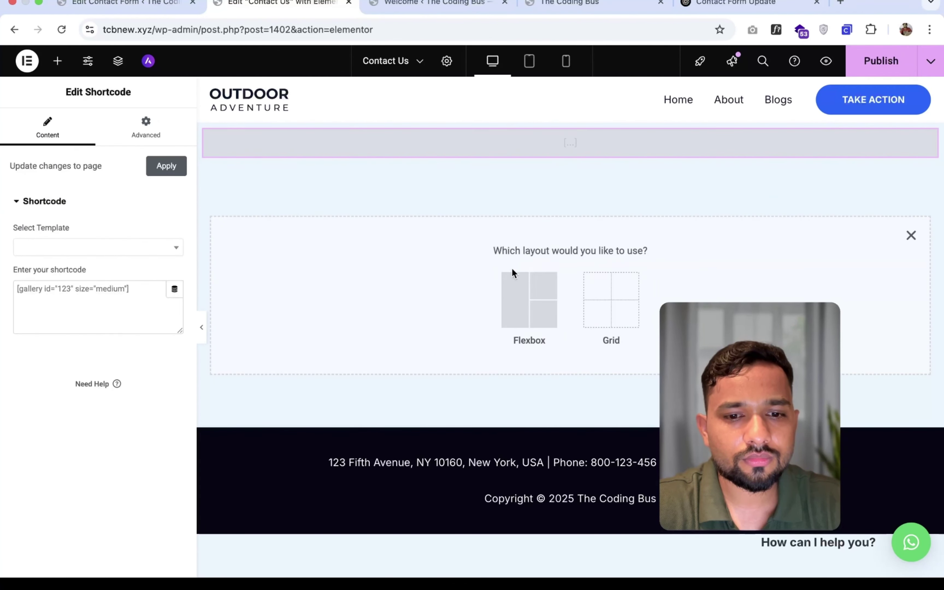
pyautogui.click(516, 285)
pyautogui.click(390, 285)
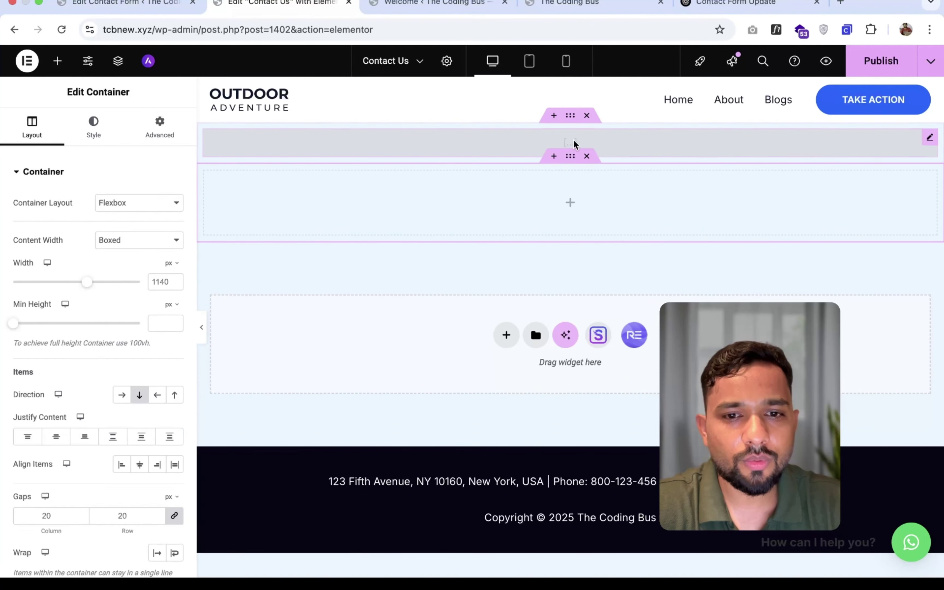
pyautogui.click(586, 117)
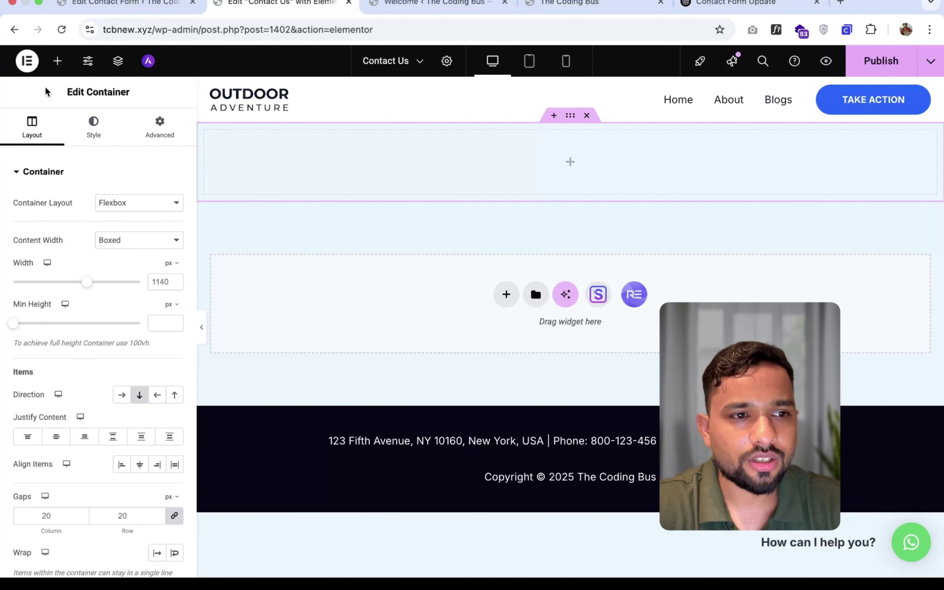
pyautogui.click(57, 60)
pyautogui.write('csho')
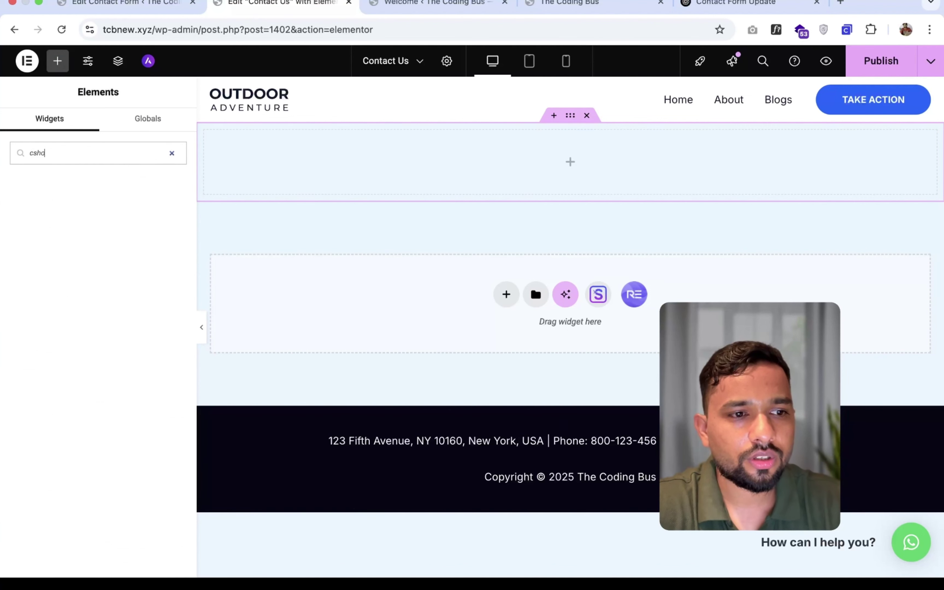
pyautogui.write('o')
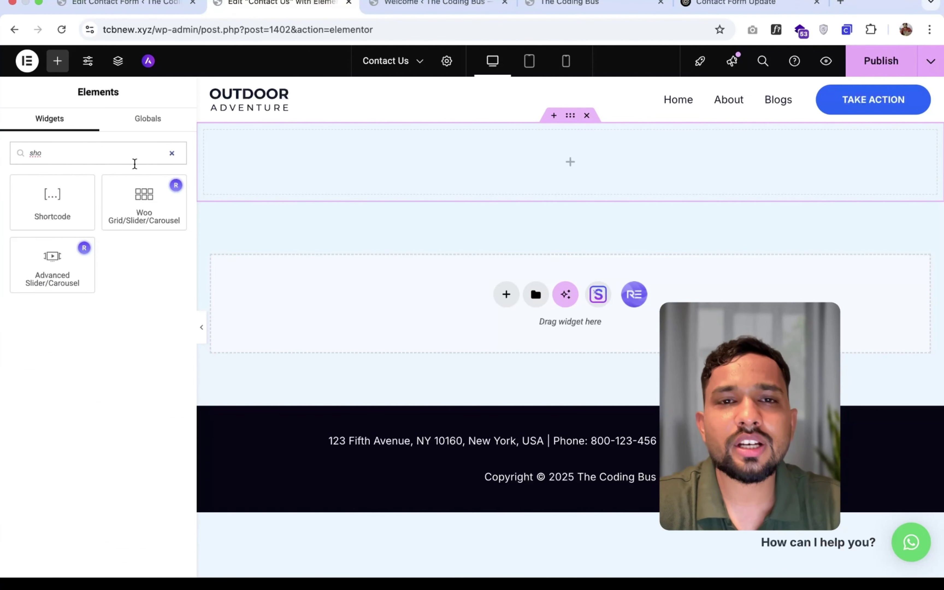
pyautogui.moveTo(49, 198); pyautogui.dragTo(496, 160)
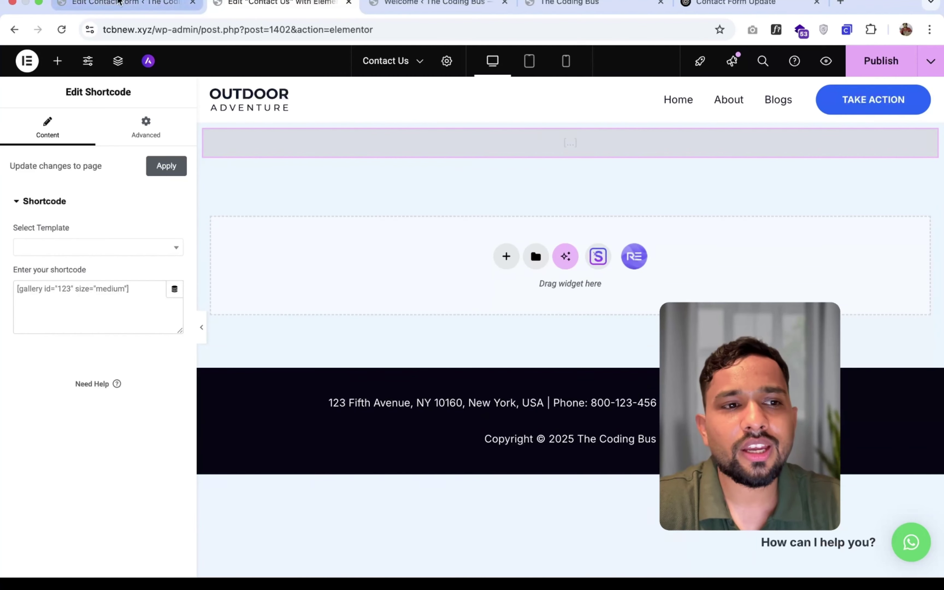
pyautogui.click(120, 3)
# - Copy the contact form's shortcode and paste it into the Elementor Shortcode widget
pyautogui.scroll(-5, 509, 418)
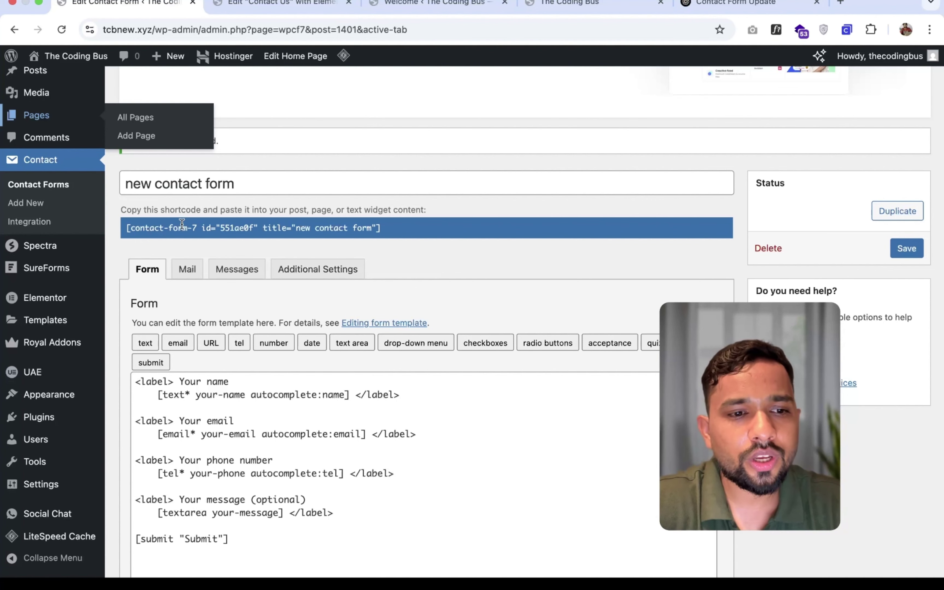
pyautogui.click(234, 226)
pyautogui.press('super+c')
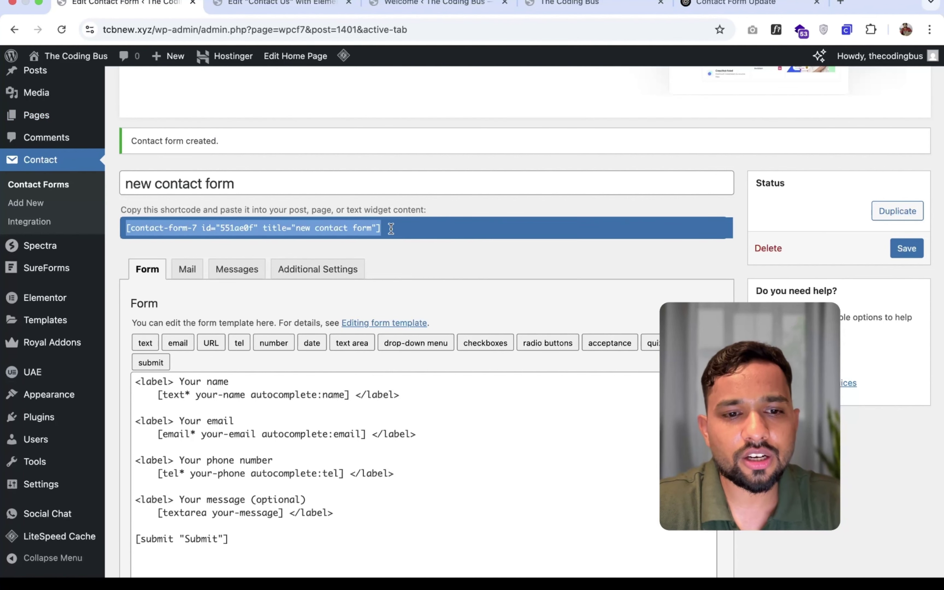
pyautogui.click(301, 3)
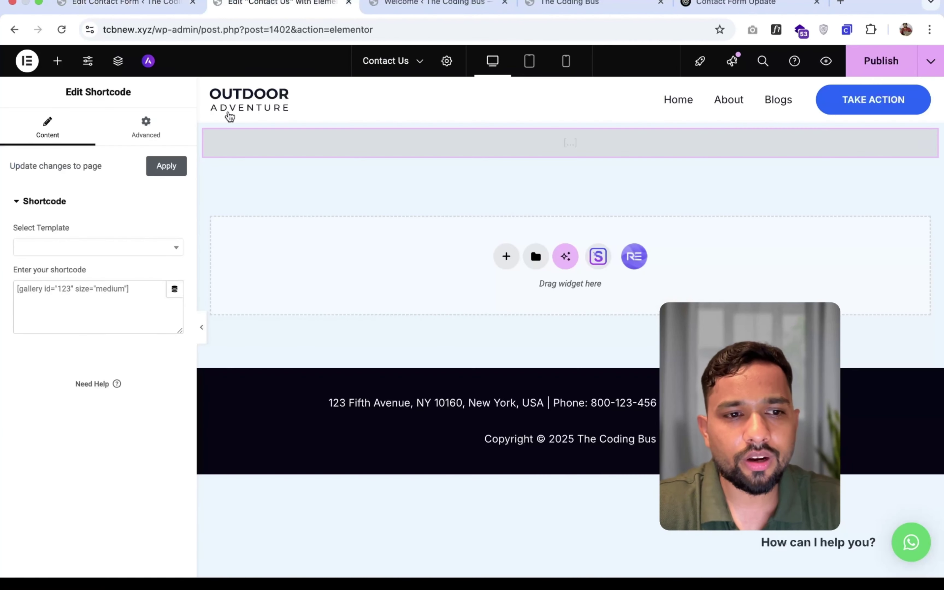
pyautogui.press('super+v')
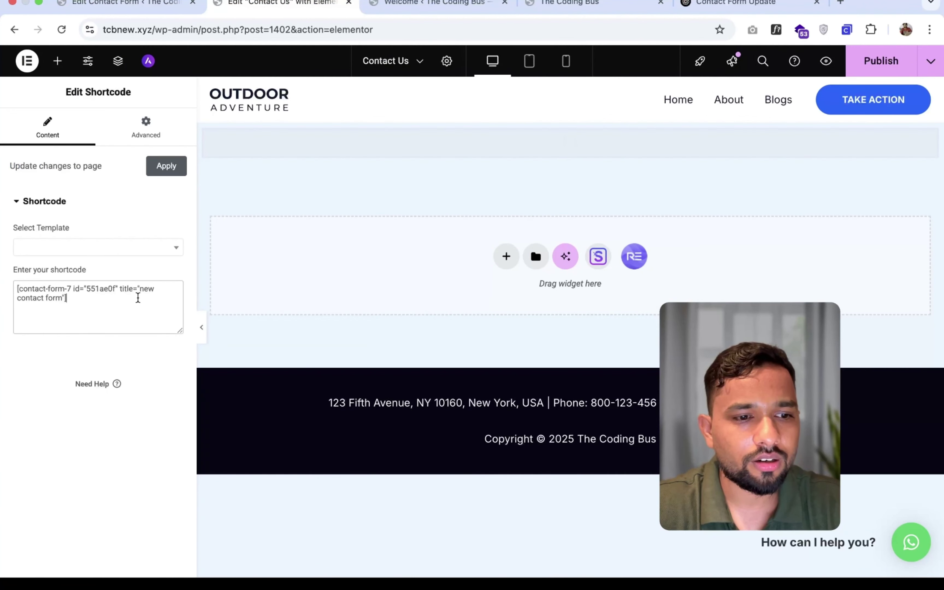
pyautogui.scroll(-9, 532, 333)
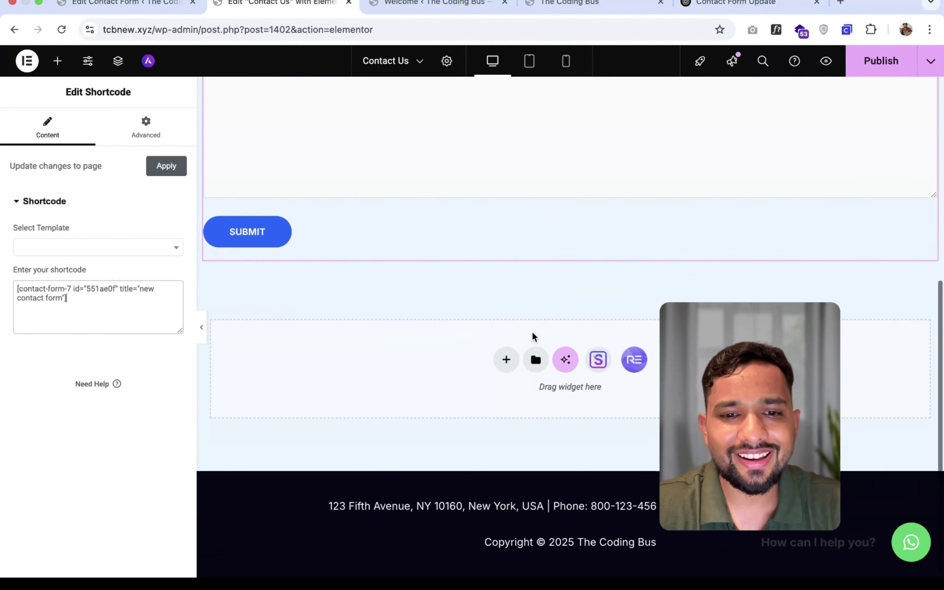
pyautogui.scroll(9, 532, 334)
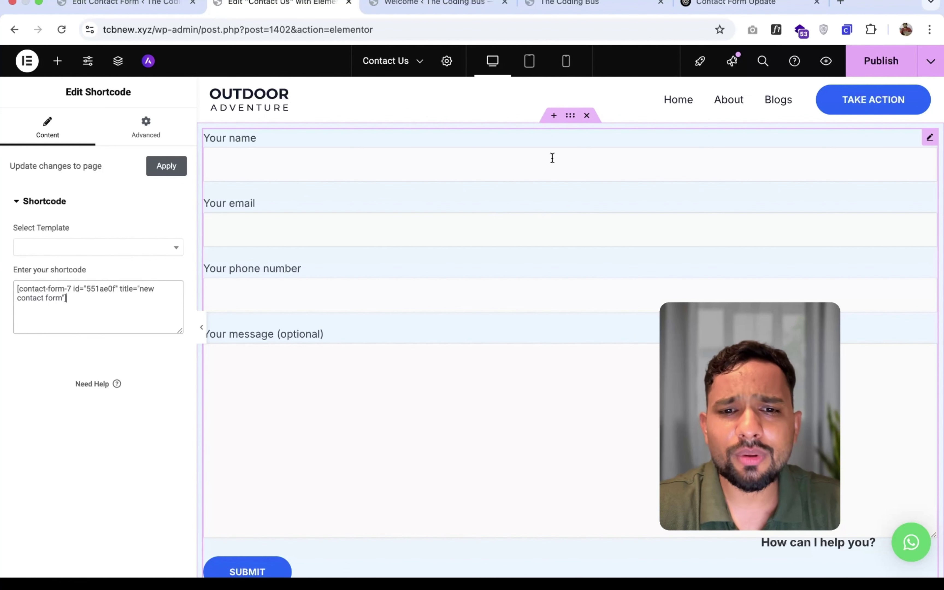
# - Add a grid section below the form, starting from the three-column structure and setting Columns to 2
pyautogui.click(571, 119)
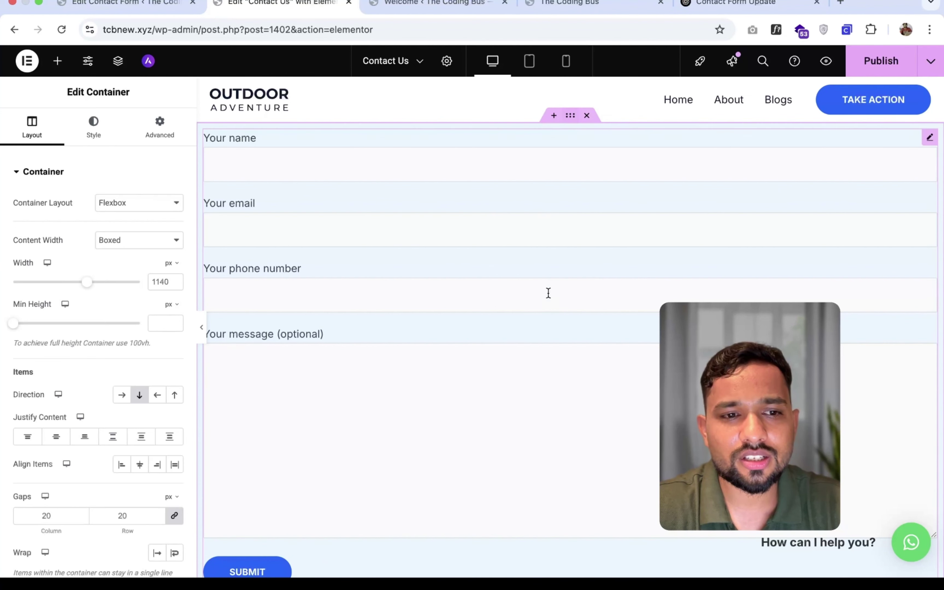
pyautogui.scroll(-8, 547, 293)
pyautogui.click(506, 359)
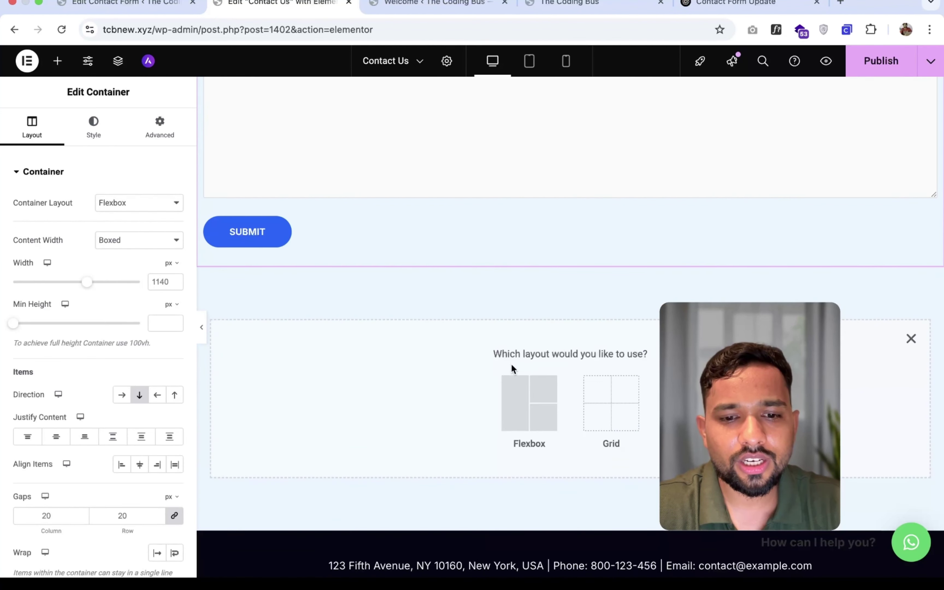
pyautogui.click(596, 405)
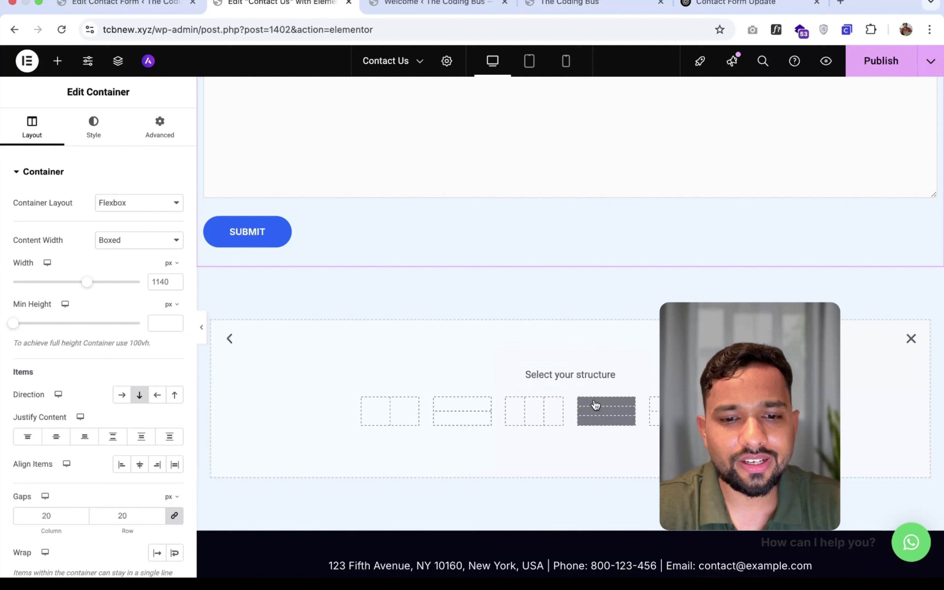
pyautogui.click(532, 414)
pyautogui.scroll(2, 406, 249)
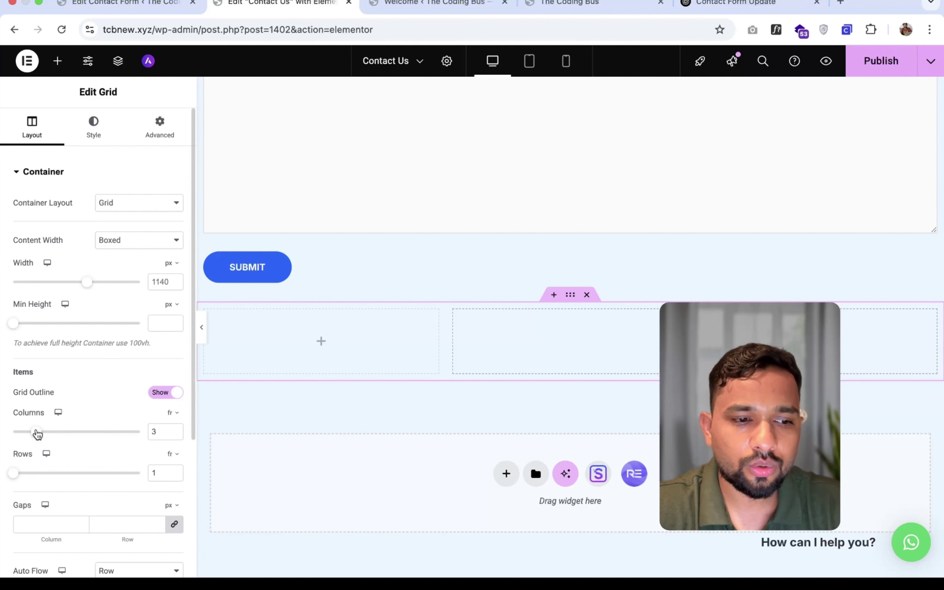
pyautogui.moveTo(32, 433); pyautogui.dragTo(26, 431)
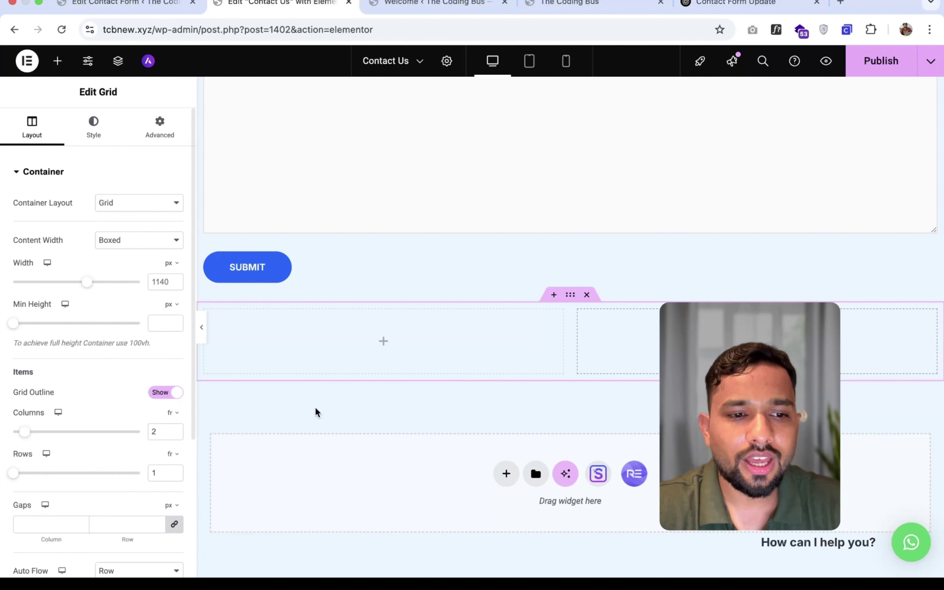
pyautogui.scroll(5, 314, 407)
pyautogui.scroll(3, 315, 407)
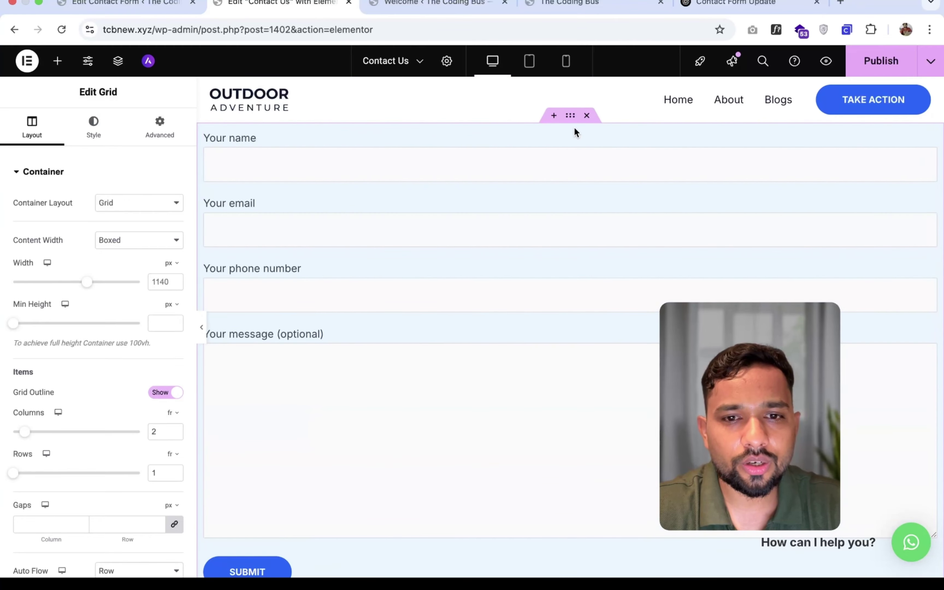
# - Move the contact form toward the grid's left cell, then delete the form widget
pyautogui.moveTo(571, 120); pyautogui.dragTo(303, 164)
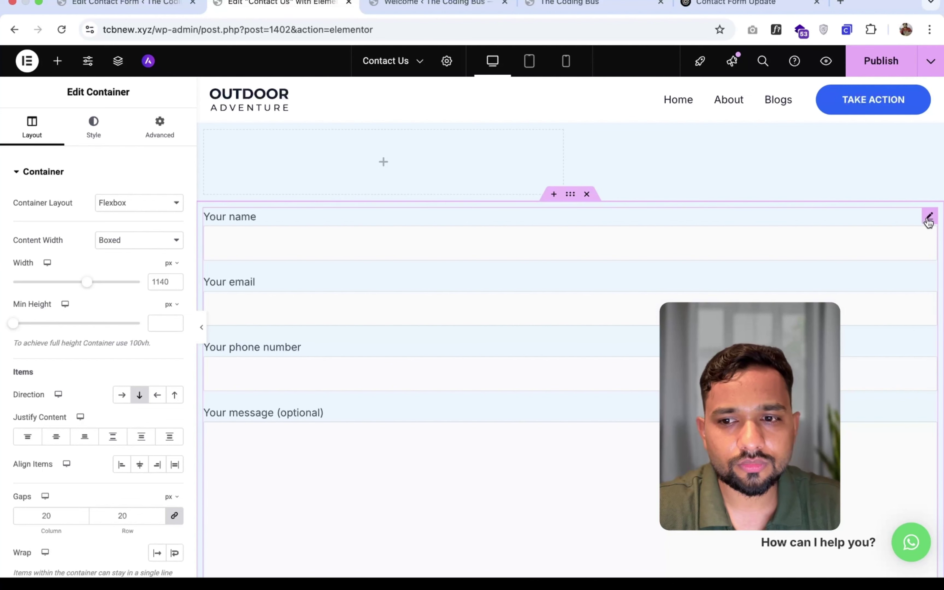
pyautogui.click(930, 217)
pyautogui.rightClick(537, 267)
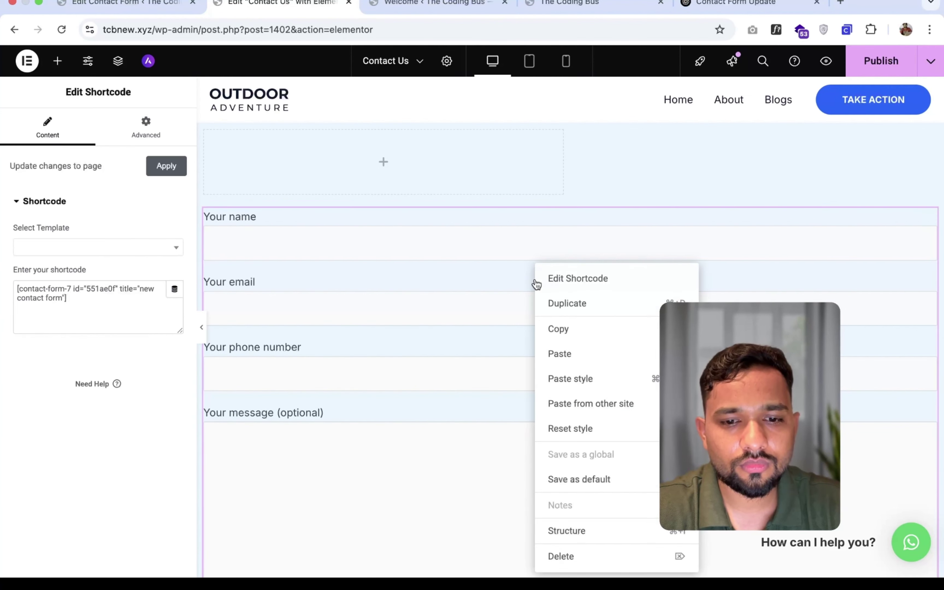
pyautogui.click(552, 554)
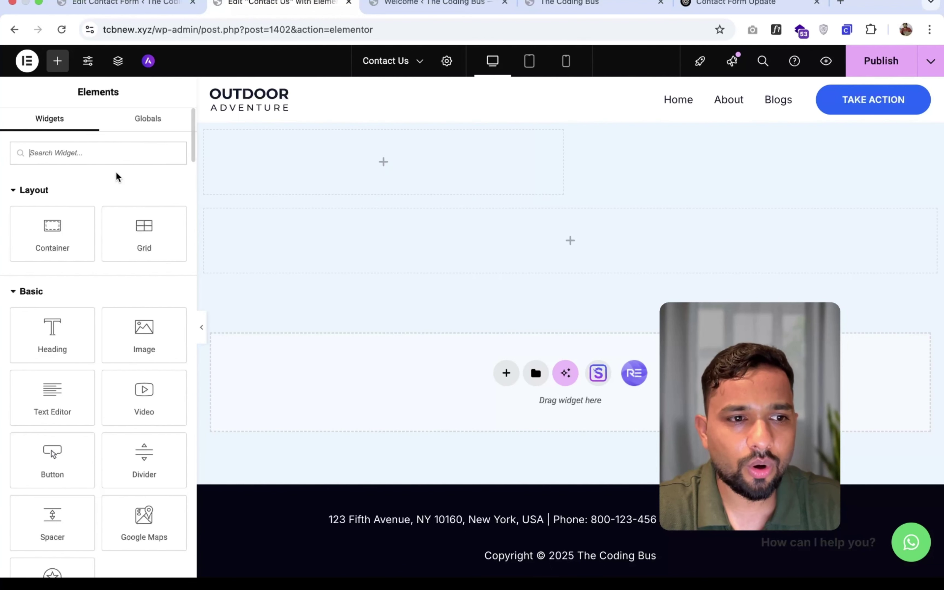
# - Search widgets for 'sho' and drag a Shortcode widget into the grid's left cell
pyautogui.click(84, 145)
pyautogui.write('sho')
pyautogui.moveTo(52, 322); pyautogui.dragTo(192, 257)
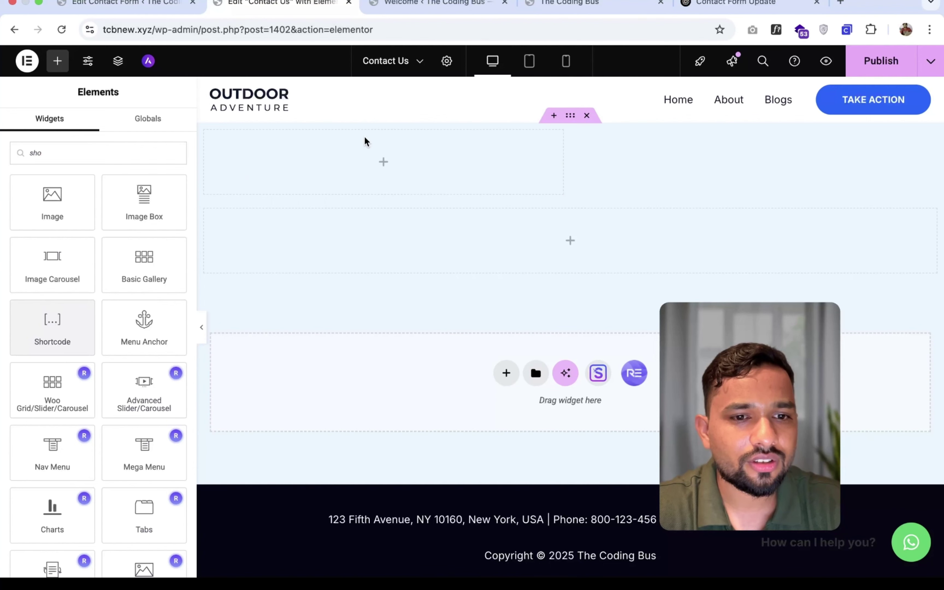
pyautogui.moveTo(63, 312); pyautogui.dragTo(388, 158)
# - Paste the contact form shortcode into the grid's Shortcode widget and publish the Contact Us page
pyautogui.click(148, 8)
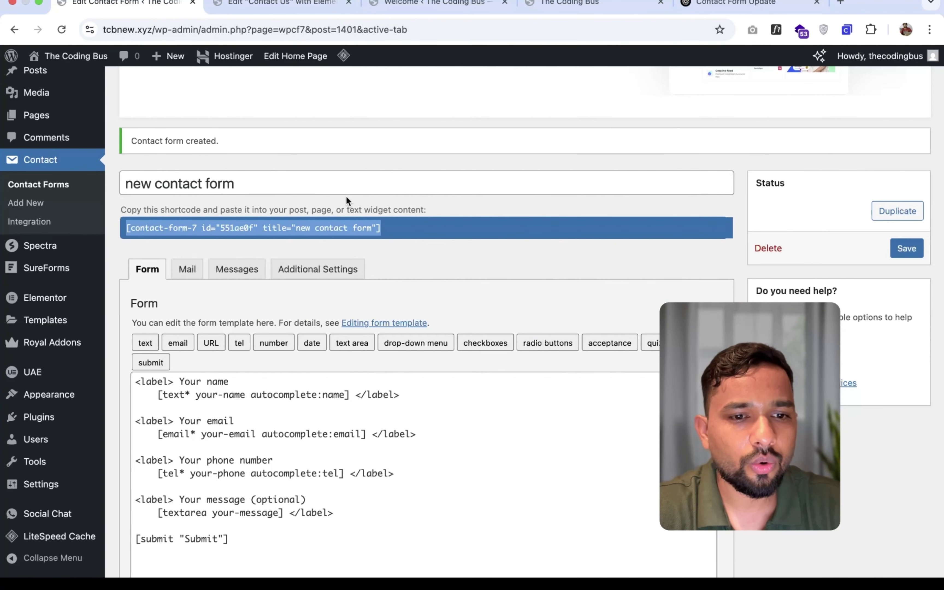
pyautogui.click(280, 3)
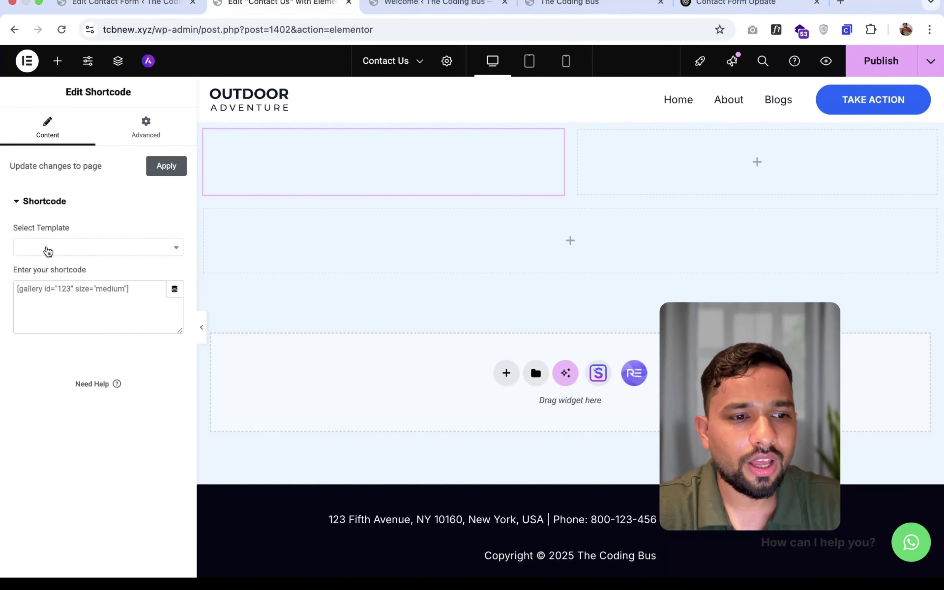
pyautogui.write('[contact-form-7 id="551ae0f" title="new contact form"]')
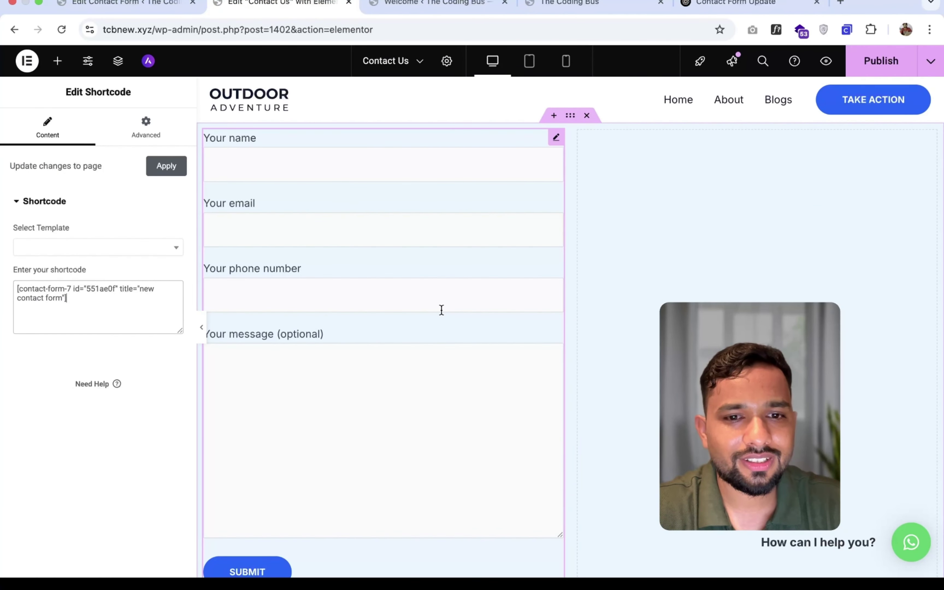
pyautogui.click(881, 61)
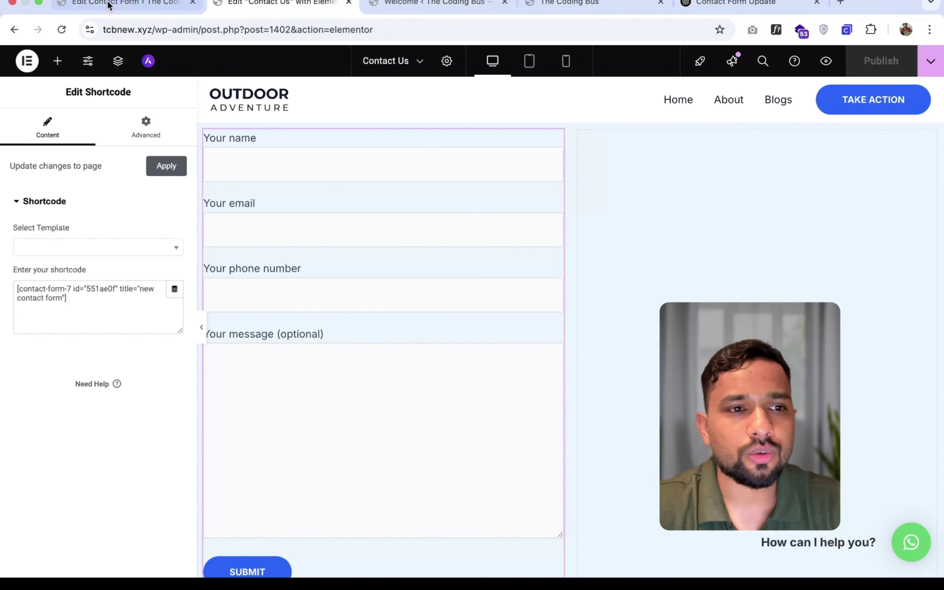
pyautogui.click(98, 8)
pyautogui.scroll(-3, 35, 351)
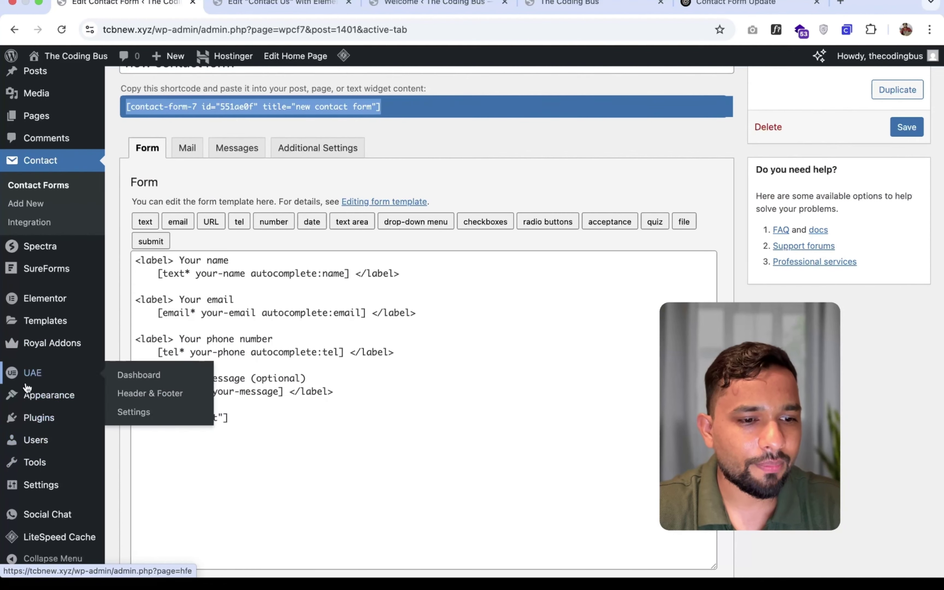
# - Remove the invalid Contact item from the 'main menu new' menu
pyautogui.moveTo(70, 396)
pyautogui.click(132, 471)
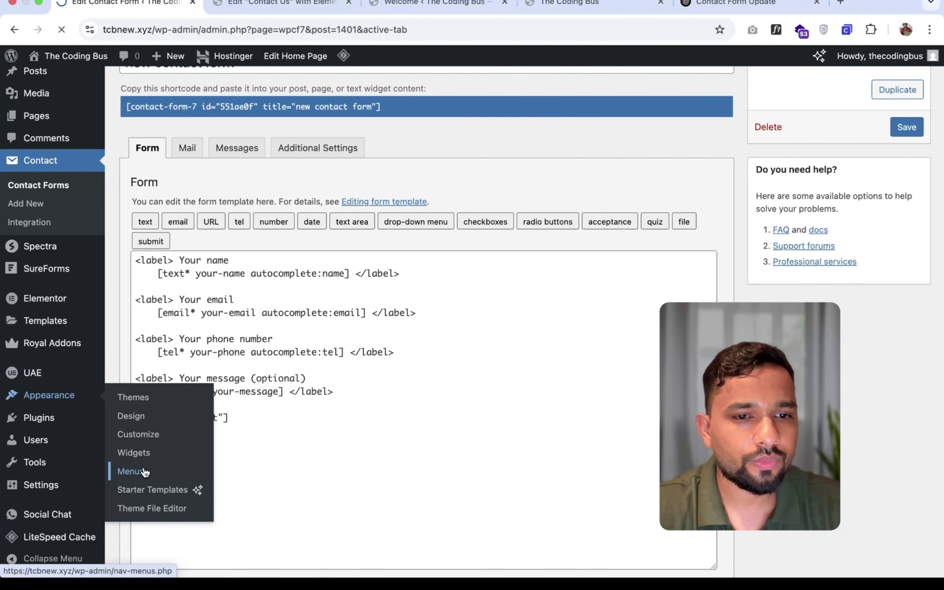
pyautogui.scroll(-4, 467, 276)
pyautogui.scroll(-3, 466, 277)
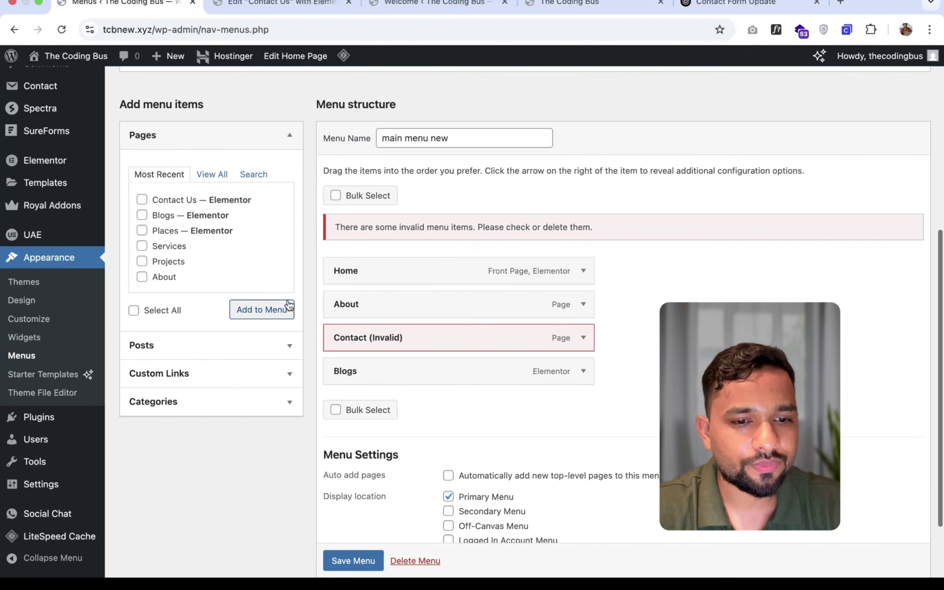
pyautogui.scroll(-5, 361, 290)
pyautogui.scroll(3, 406, 353)
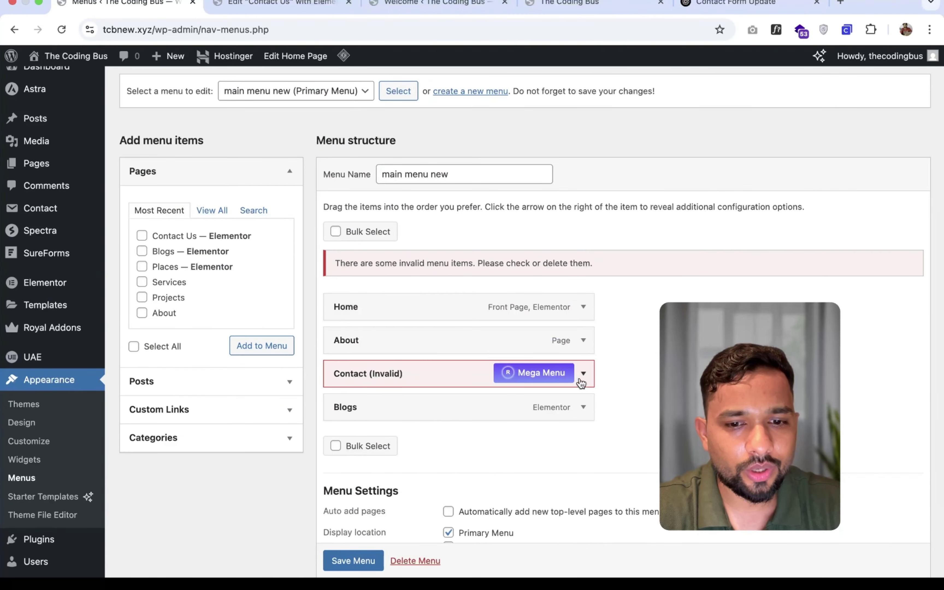
pyautogui.scroll(-1, 583, 369)
pyautogui.click(583, 327)
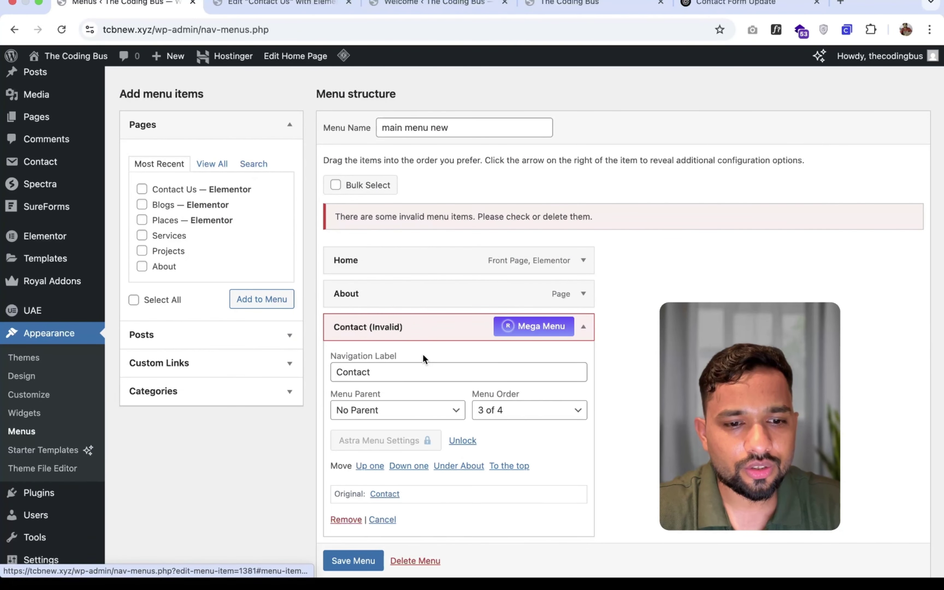
pyautogui.scroll(-2, 351, 452)
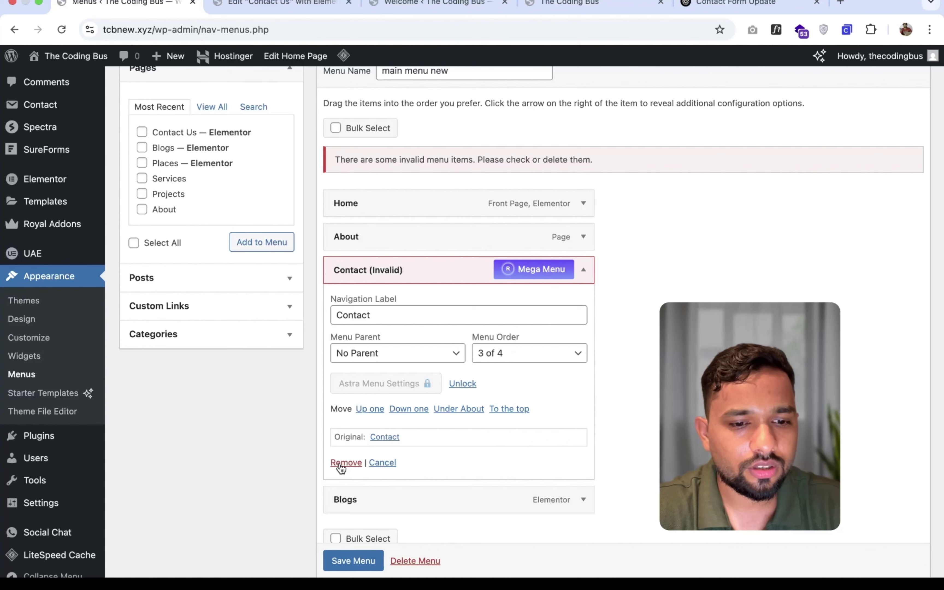
pyautogui.click(343, 463)
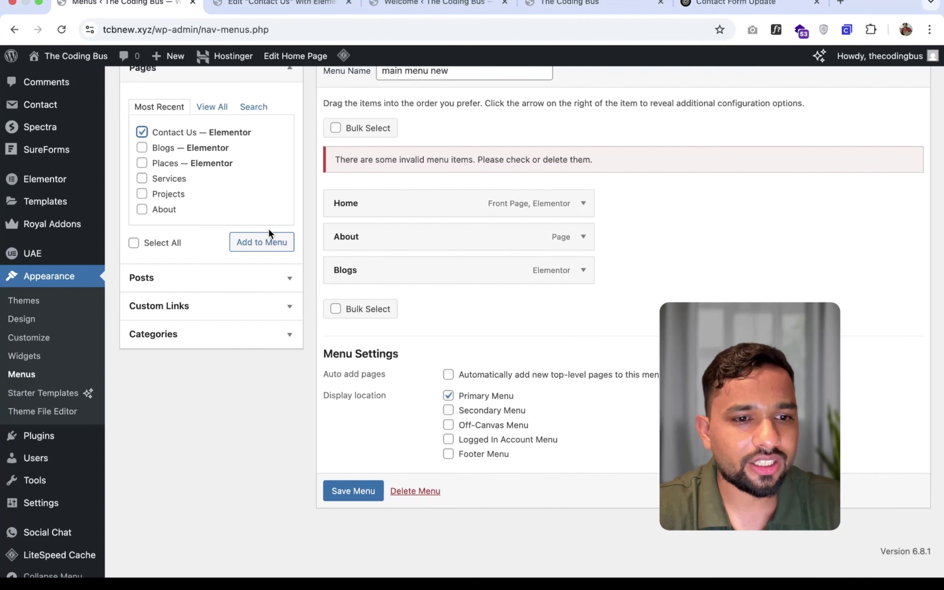
# - Add the Contact Us page to the menu and save it
pyautogui.click(269, 242)
pyautogui.scroll(-1, 347, 250)
pyautogui.click(366, 507)
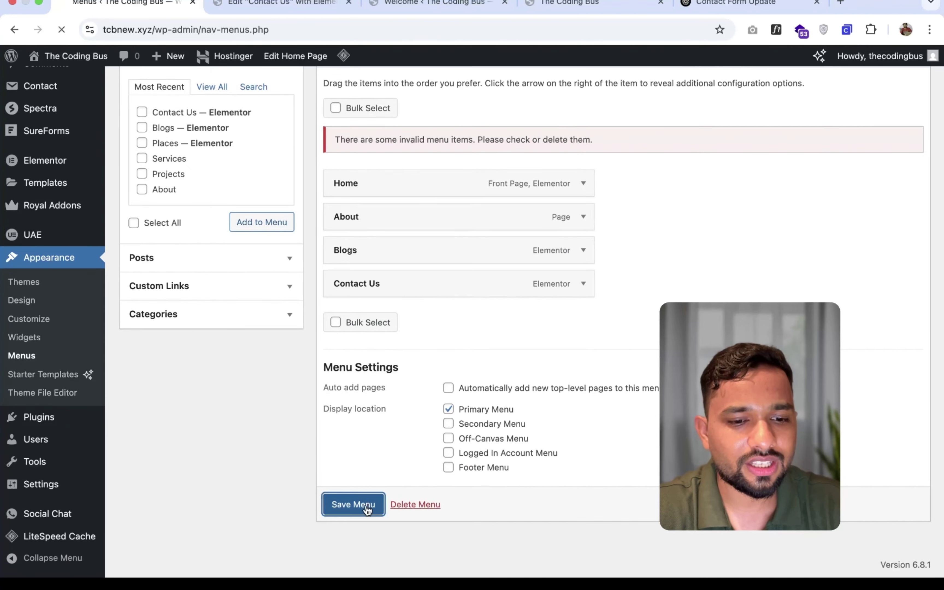
pyautogui.click(437, 4)
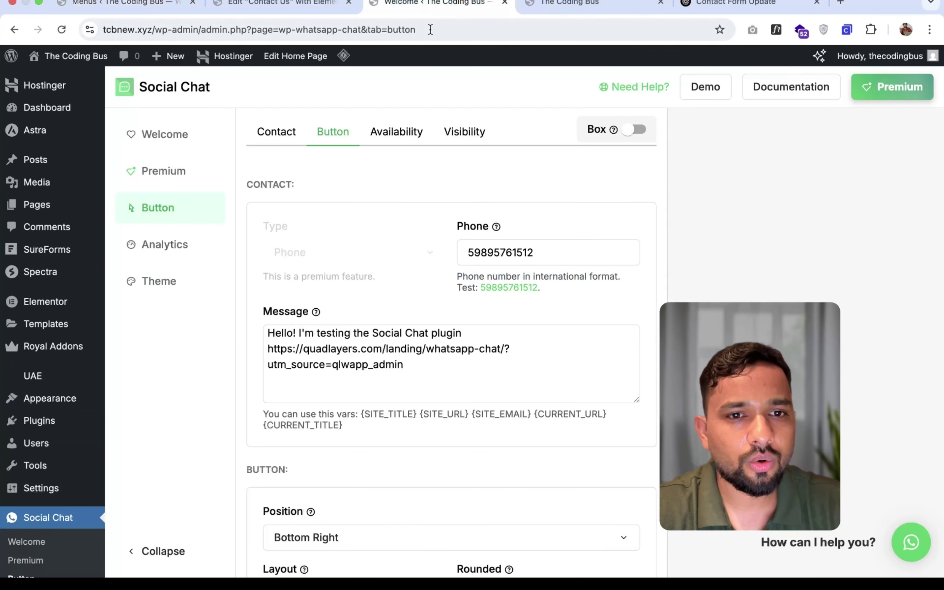
# - Go to Contact Us from the live site's header menu and scroll through its form
pyautogui.click(536, 11)
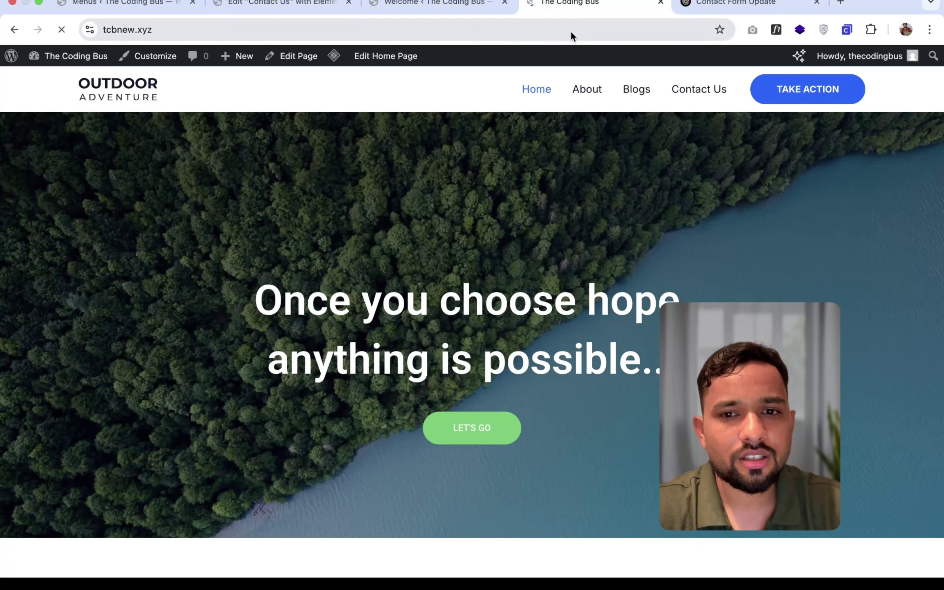
pyautogui.click(717, 95)
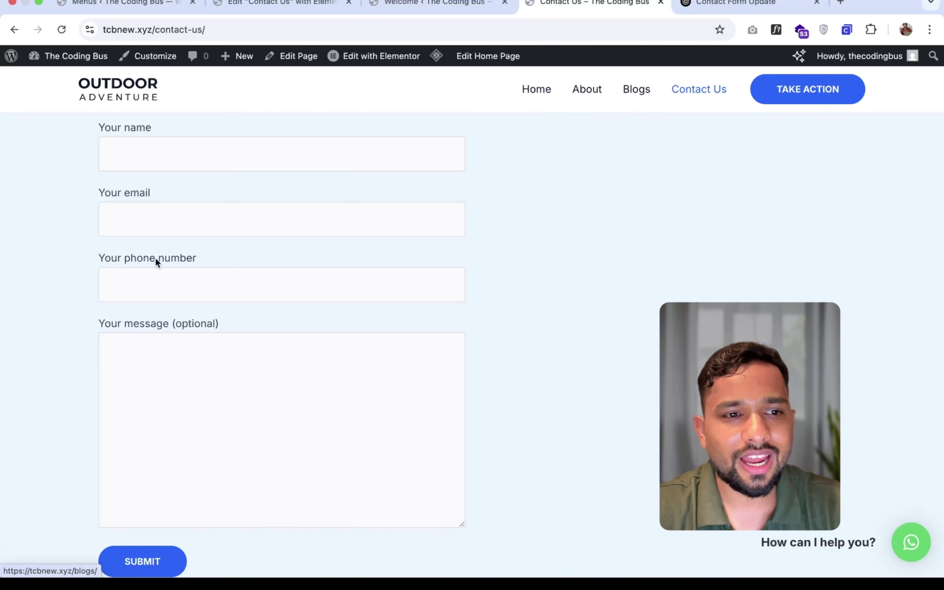
pyautogui.scroll(-3, 155, 260)
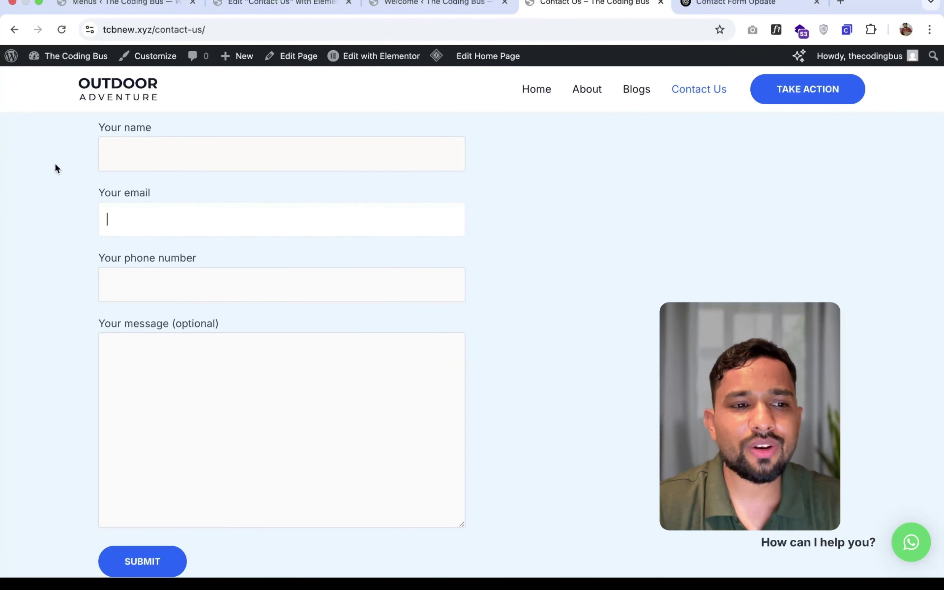
pyautogui.scroll(-2, 64, 335)
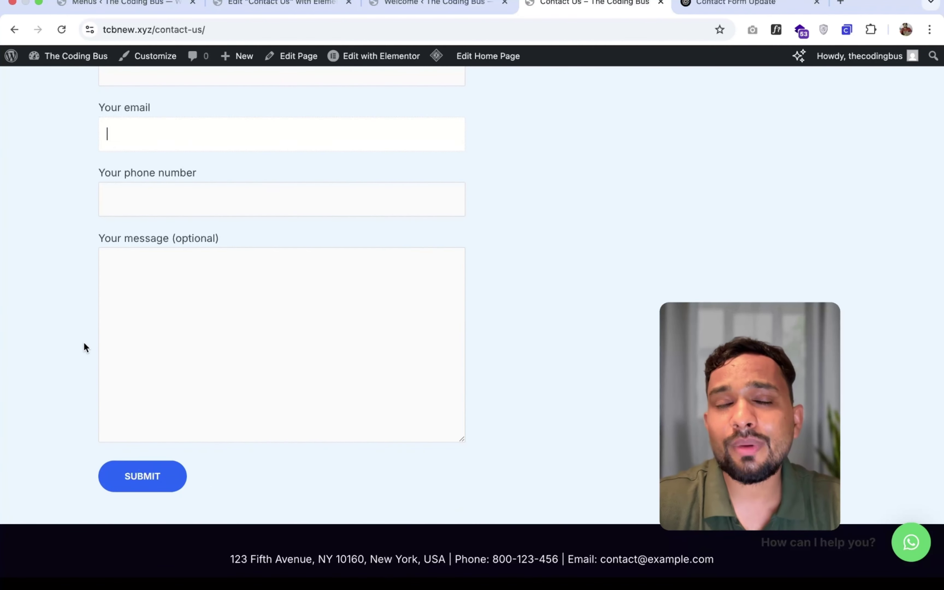
pyautogui.scroll(2, 83, 341)
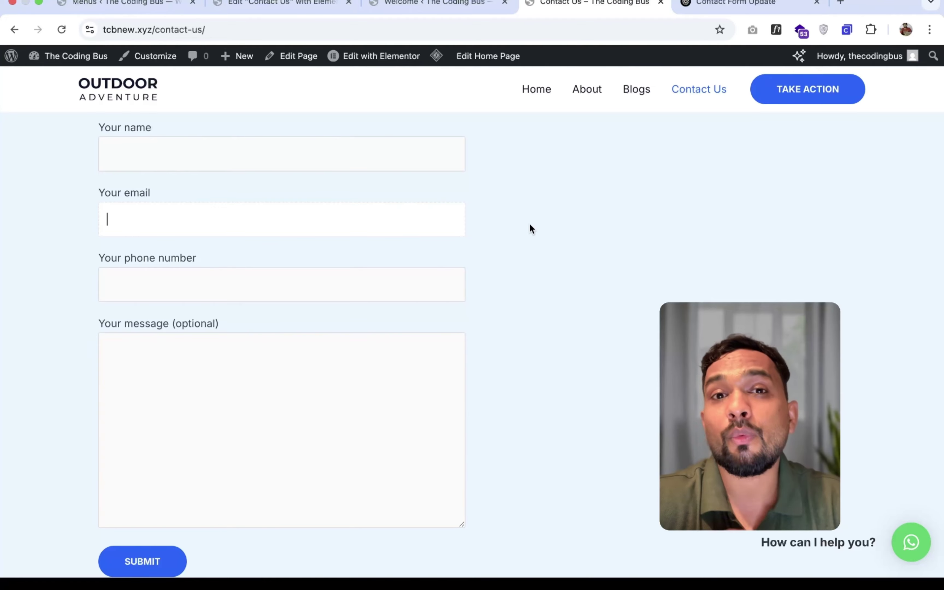
# - Open 'new contact form' for editing from the Contact Forms list in the admin
pyautogui.click(117, 4)
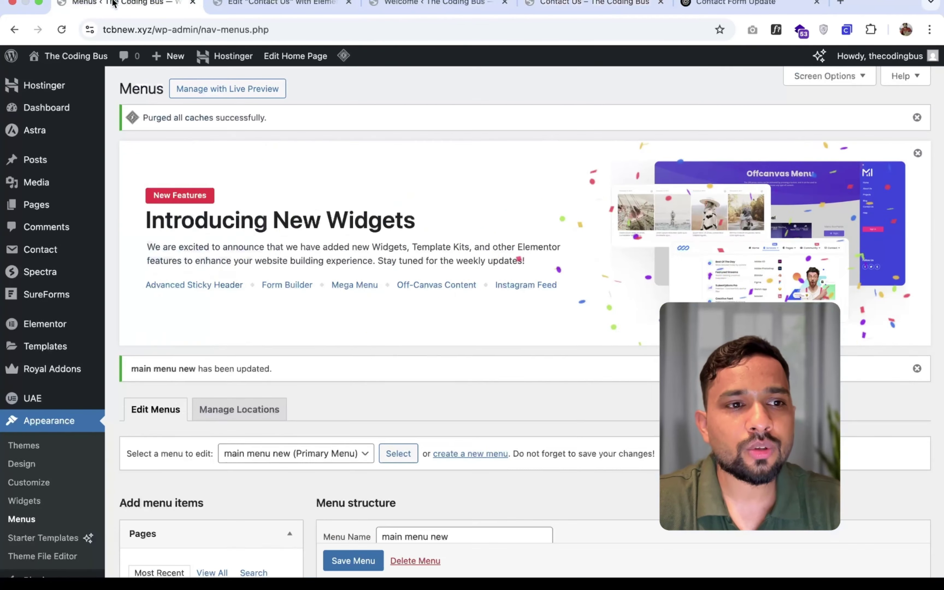
pyautogui.click(289, 5)
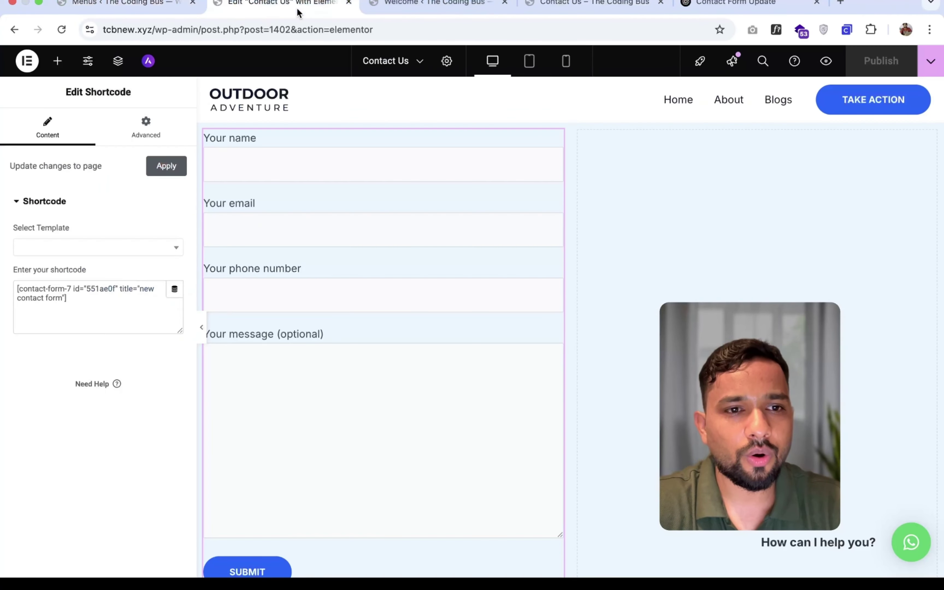
pyautogui.click(84, 5)
pyautogui.scroll(-5, 64, 312)
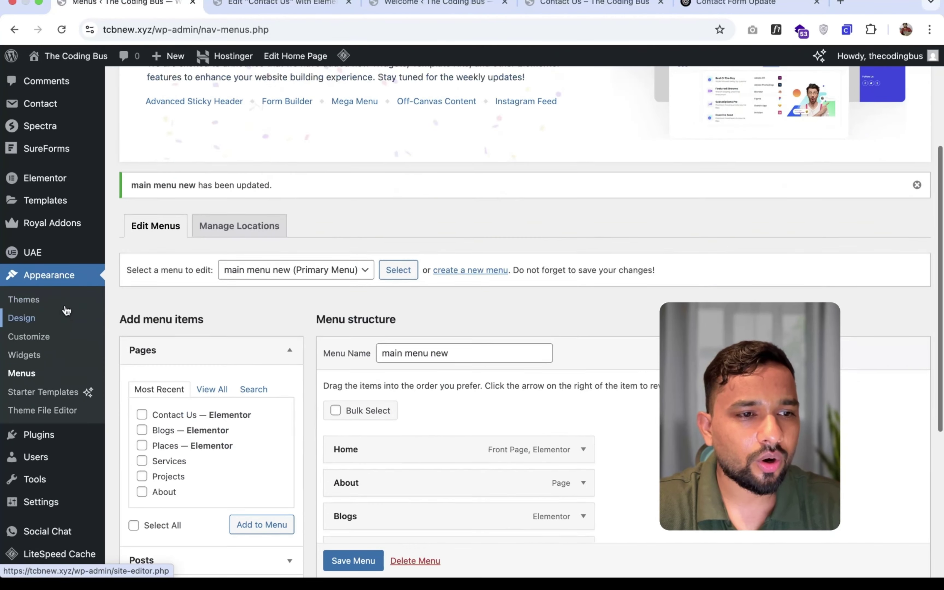
pyautogui.scroll(3, 66, 310)
pyautogui.click(39, 179)
pyautogui.scroll(-5, 171, 221)
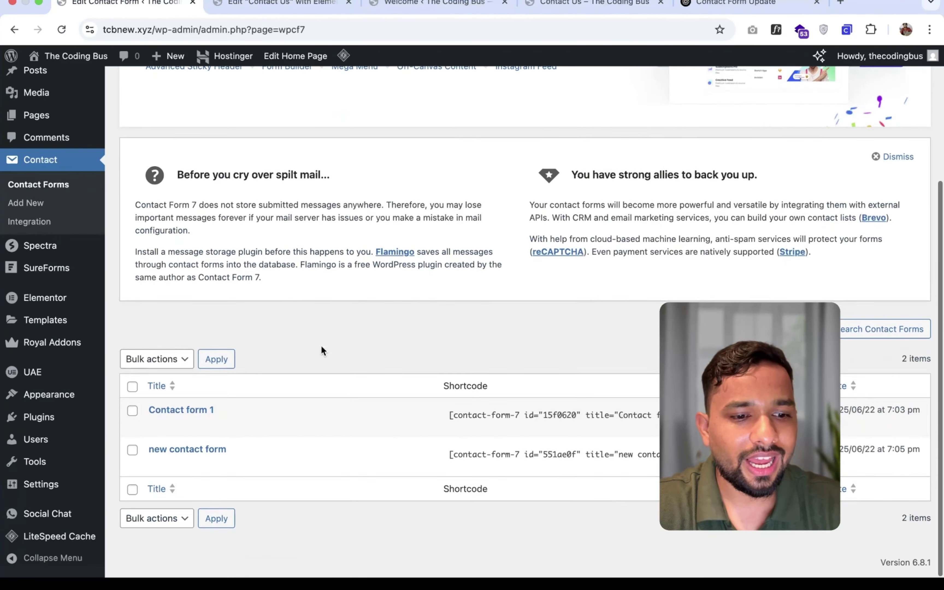
pyautogui.click(178, 453)
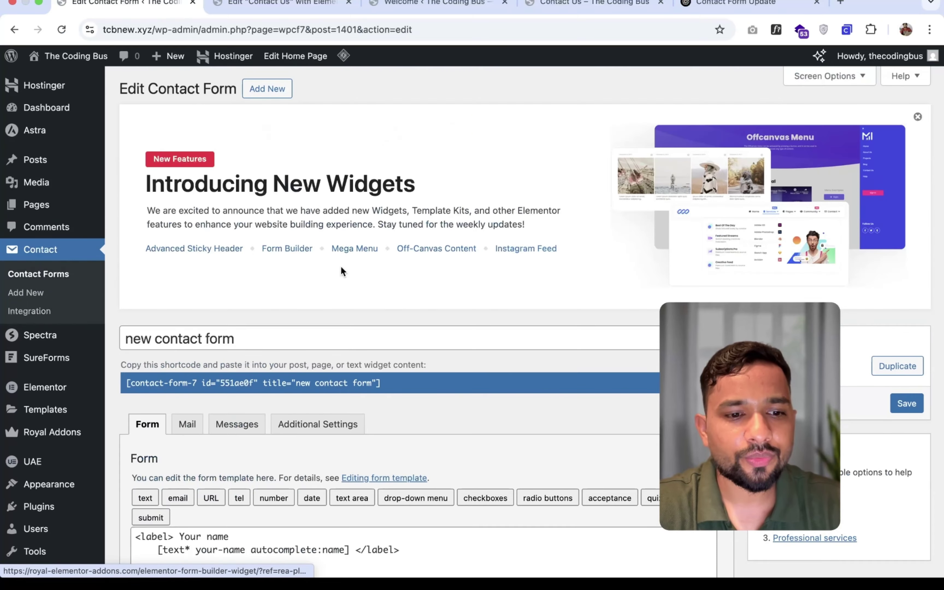
pyautogui.scroll(-6, 341, 267)
# - On the Mail tab, replace the [_site_admin_email] To recipient with the Gmail address
pyautogui.click(201, 163)
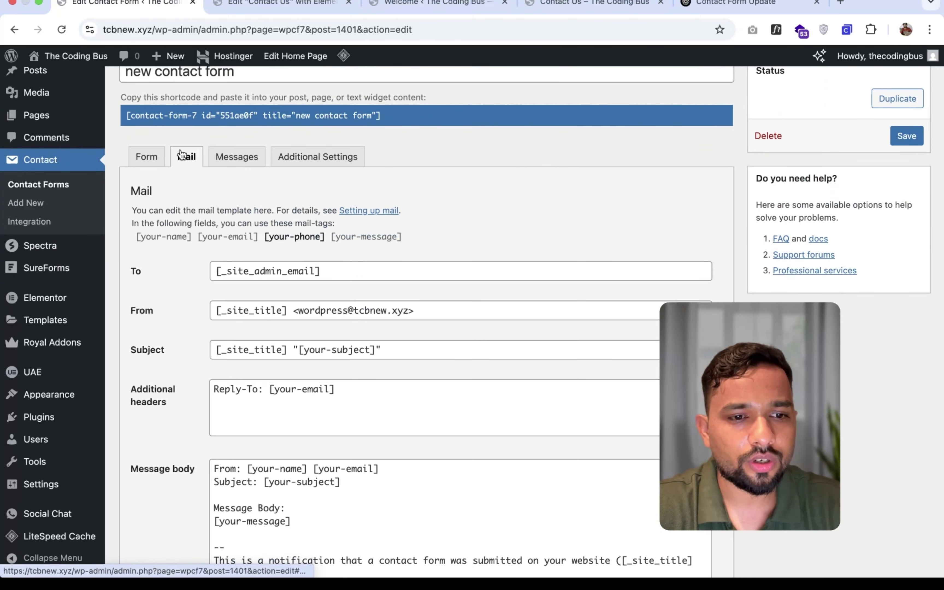
pyautogui.scroll(-5, 181, 154)
pyautogui.scroll(1, 273, 113)
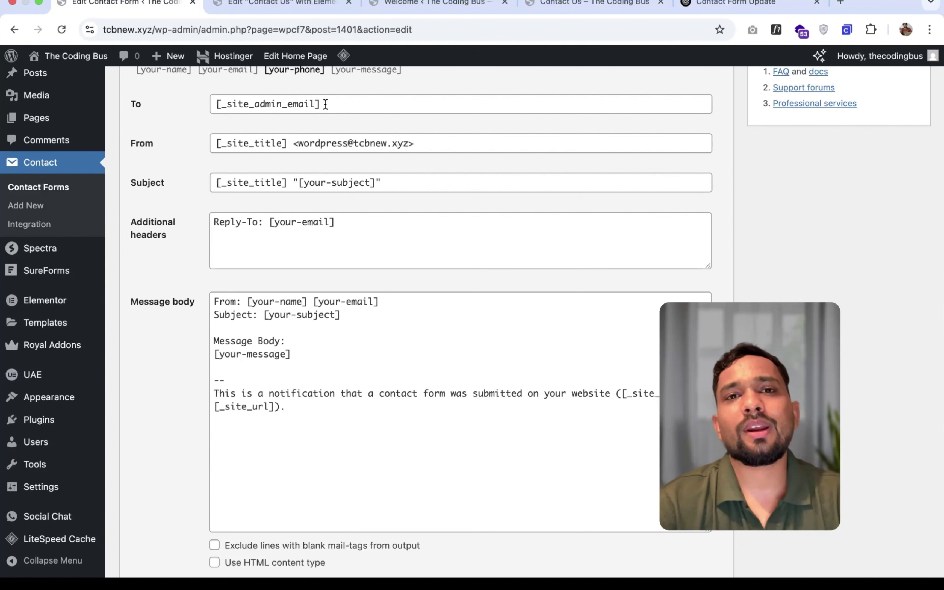
pyautogui.click(355, 102)
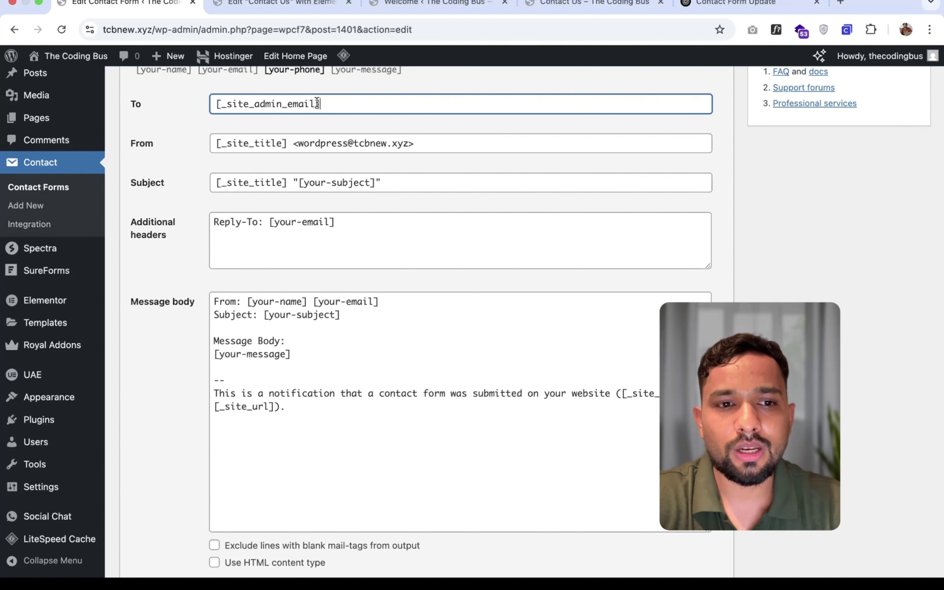
pyautogui.press('super+a')
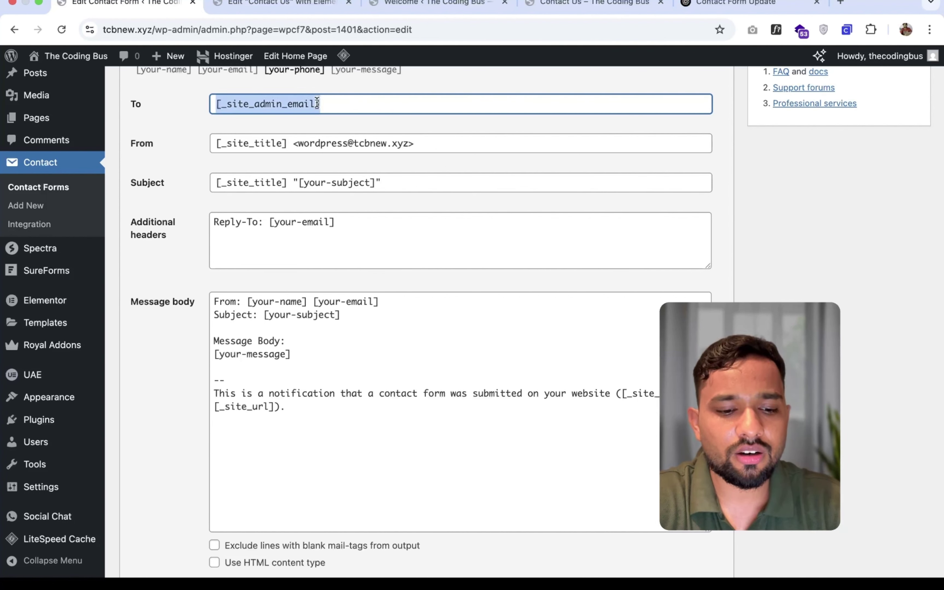
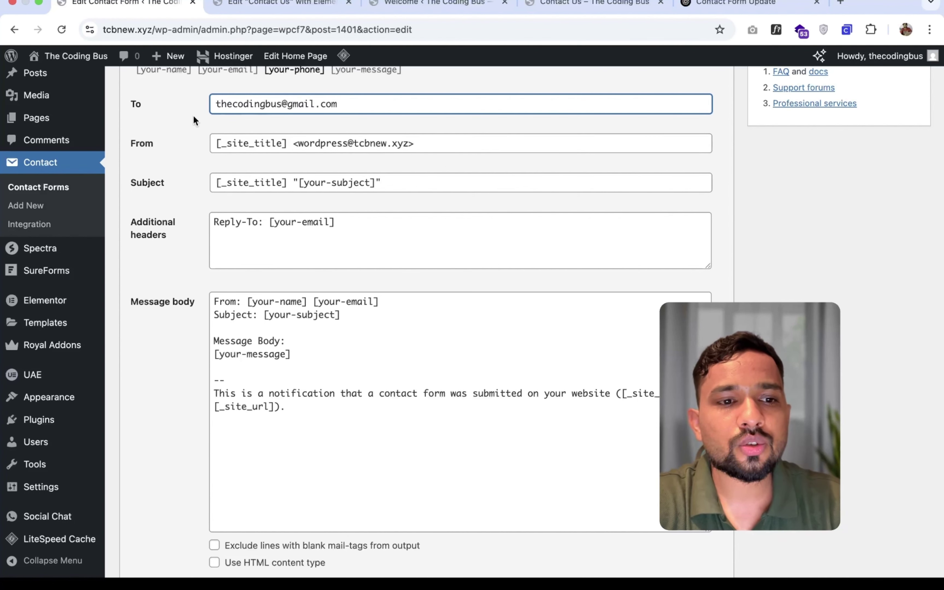
pyautogui.click(193, 117)
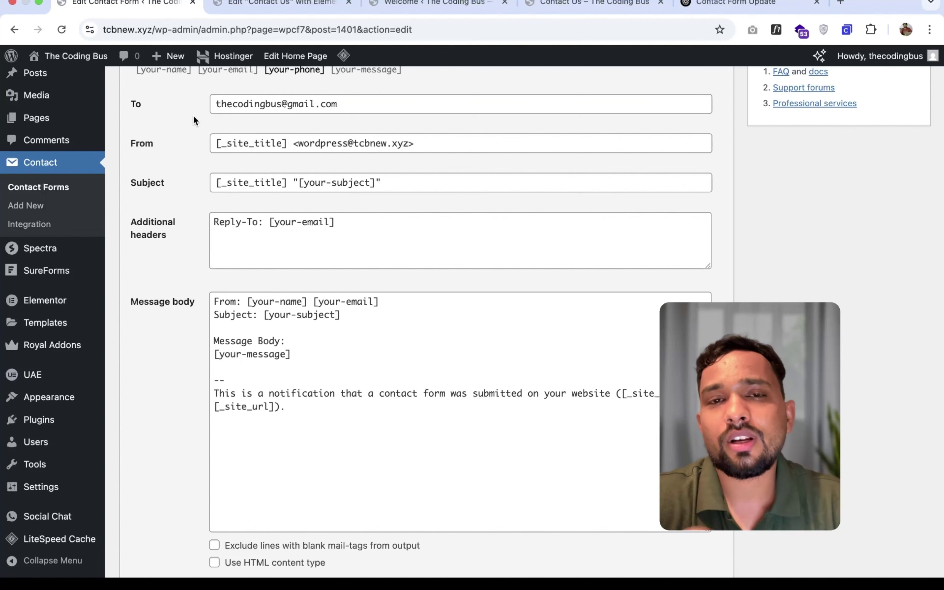
# - Save the contact form with its new Gmail mail recipient
pyautogui.click(613, 10)
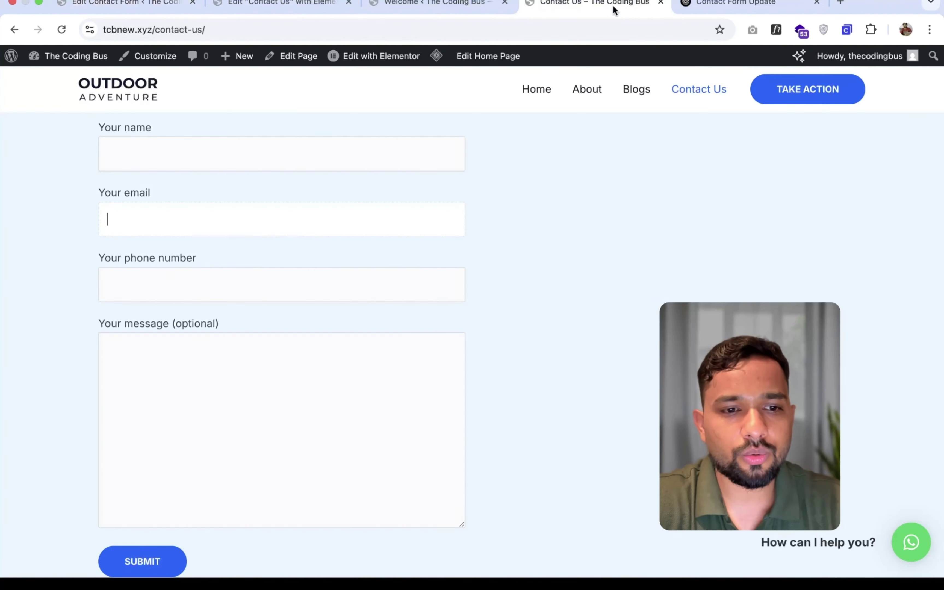
pyautogui.click(152, 5)
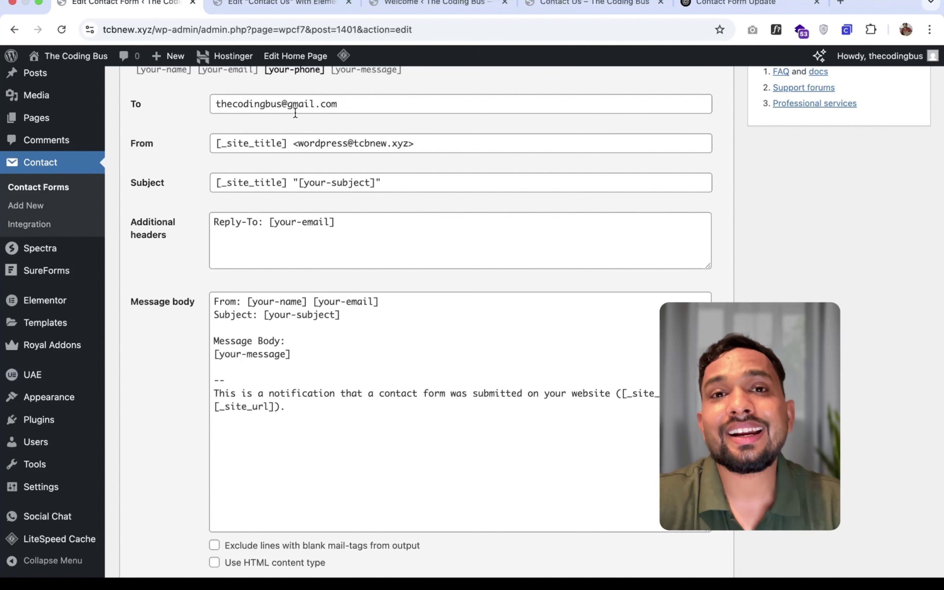
pyautogui.scroll(-7, 132, 390)
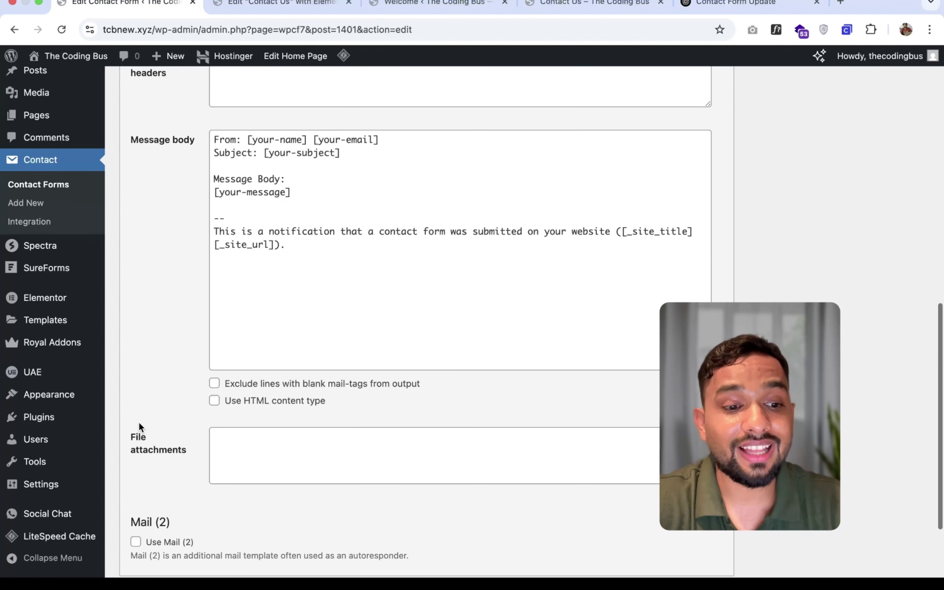
pyautogui.click(136, 497)
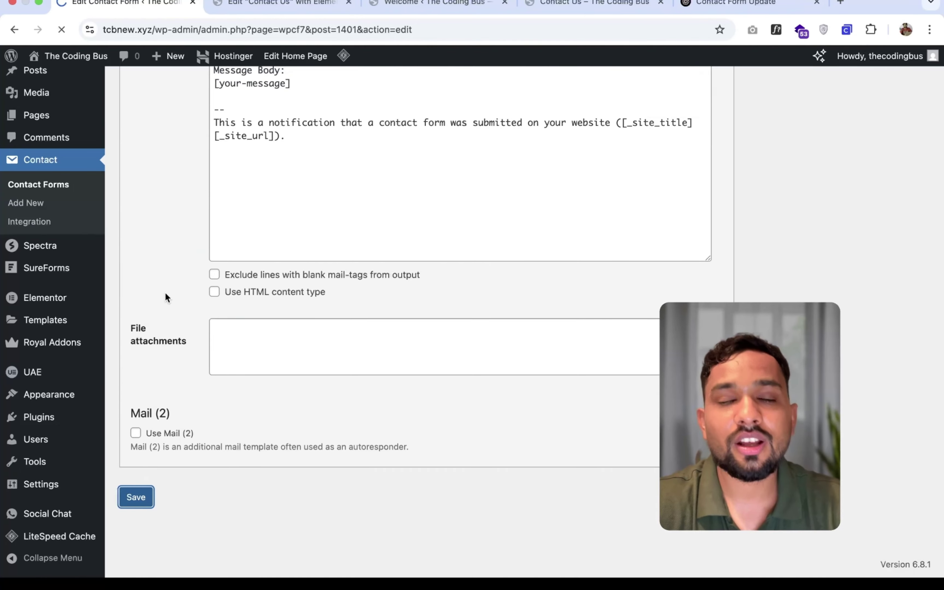